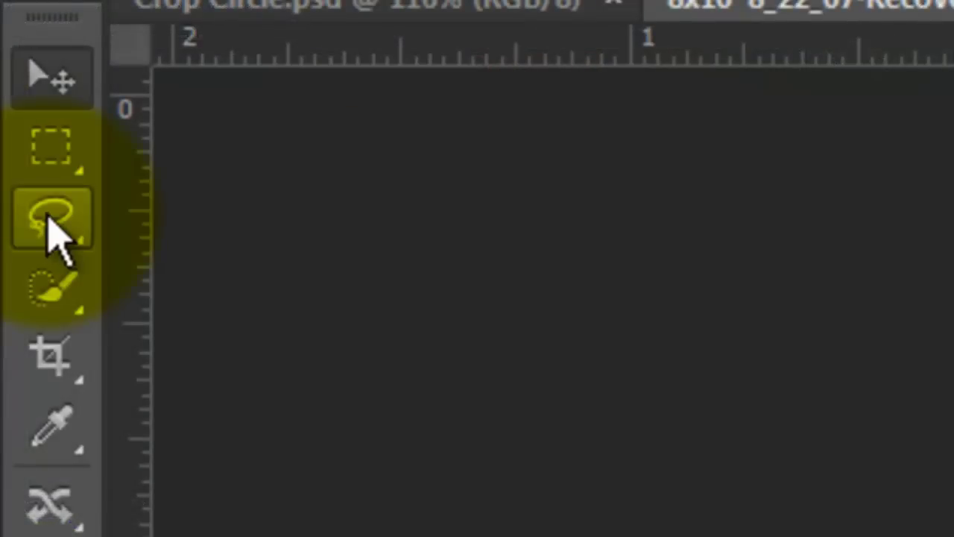
- Lasso-trace the woman's head and hair and copy it onto a new Layer 1
click(51, 223)
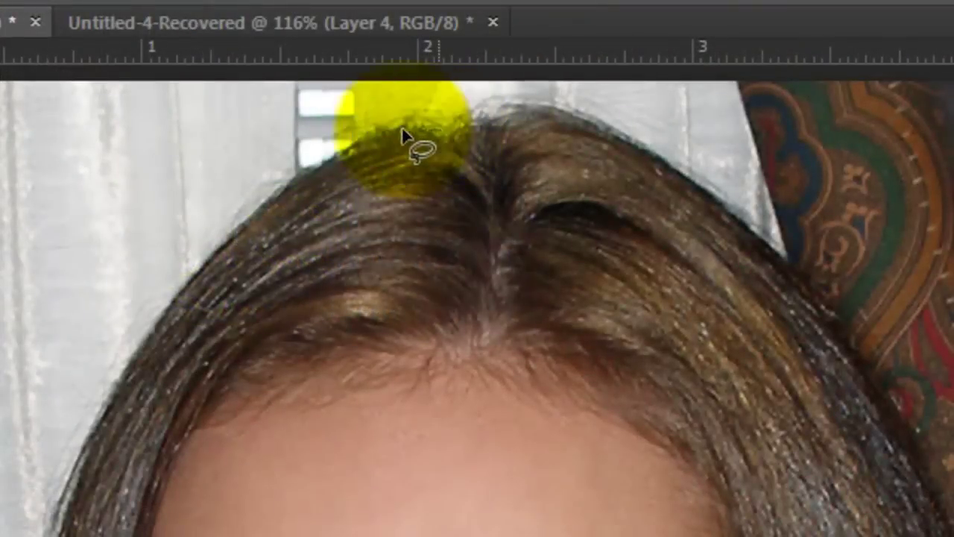
mouse_move(401, 139)
mouse_down()
mouse_move(202, 298)
mouse_move(264, 291)
mouse_move(220, 536)
mouse_move(751, 536)
mouse_move(735, 325)
mouse_up()
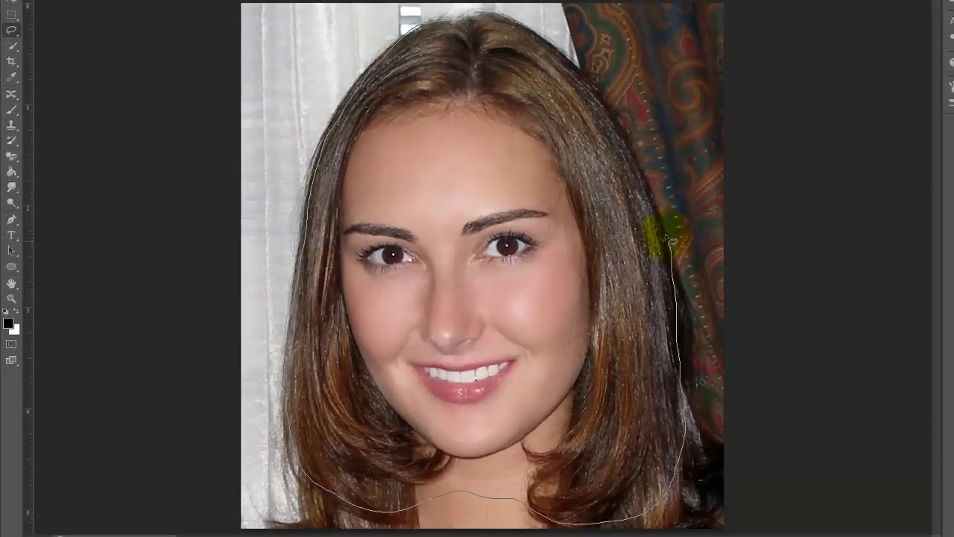
mouse_move(669, 240)
mouse_down()
mouse_move(637, 159)
mouse_move(584, 83)
mouse_move(529, 33)
mouse_move(441, 27)
mouse_up()
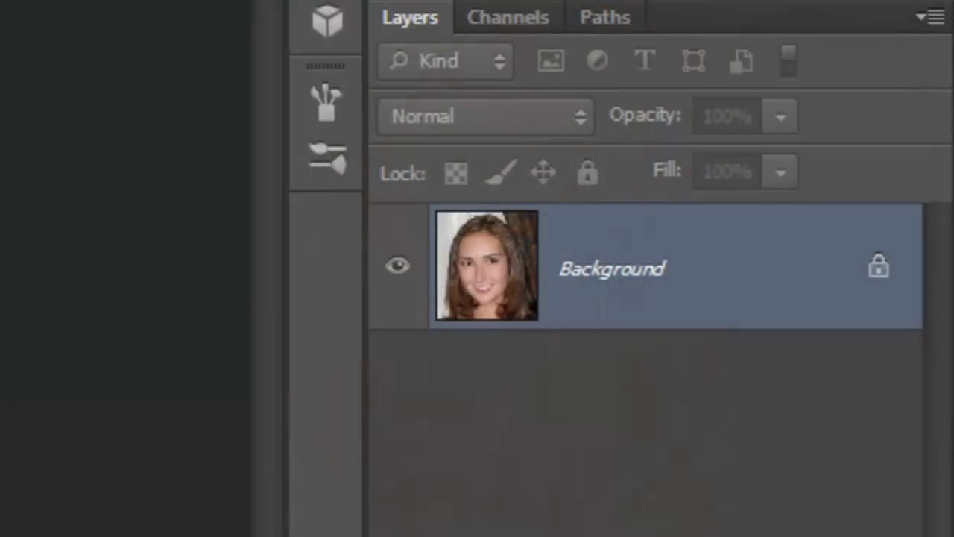
key(ctrl+j)
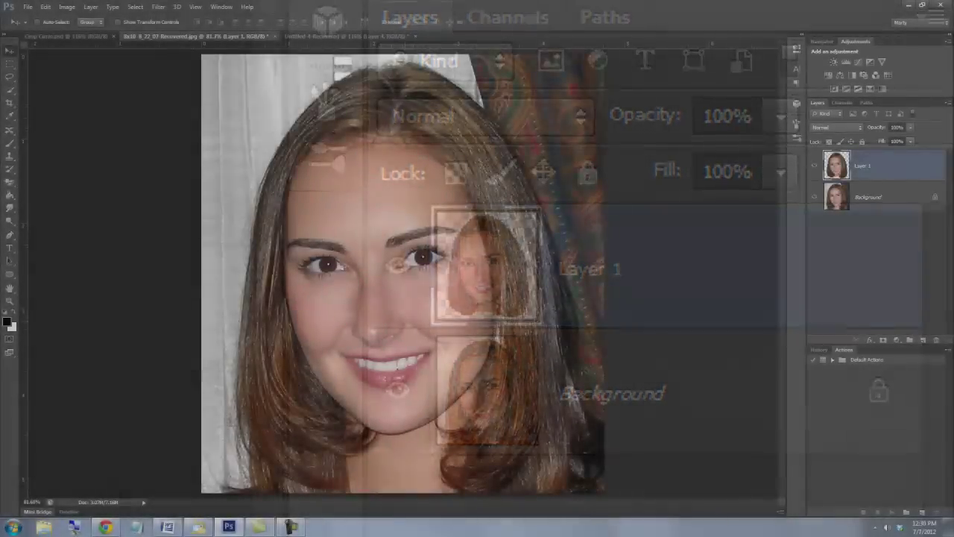
- Drag the head layer with the Move tool onto the Crop Circle.psd crop-field canvas
key(v)
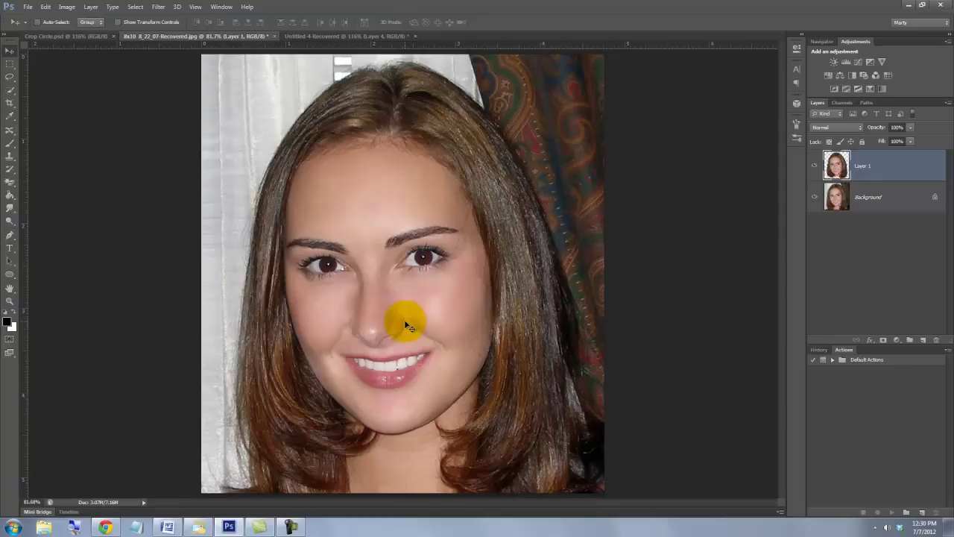
drag(405, 322, 84, 38)
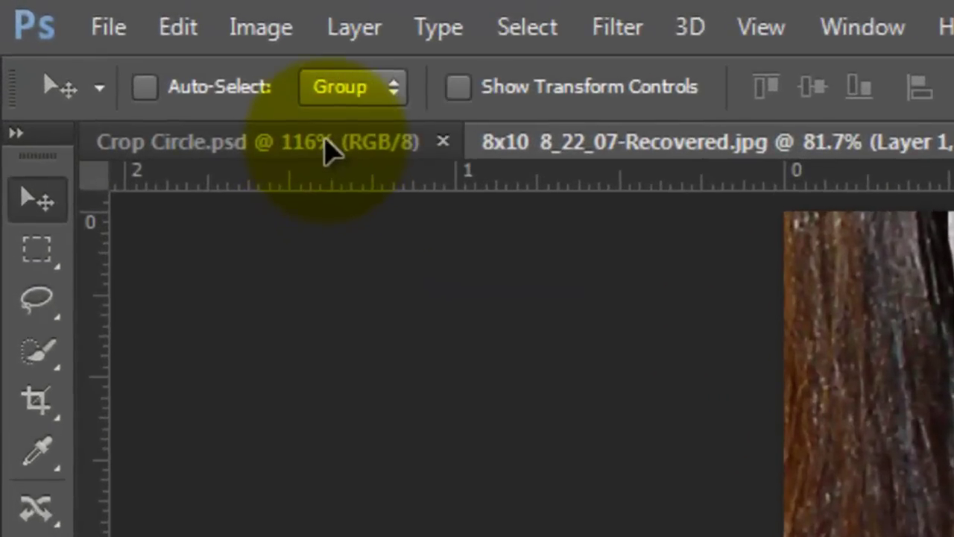
drag(331, 150, 330, 149)
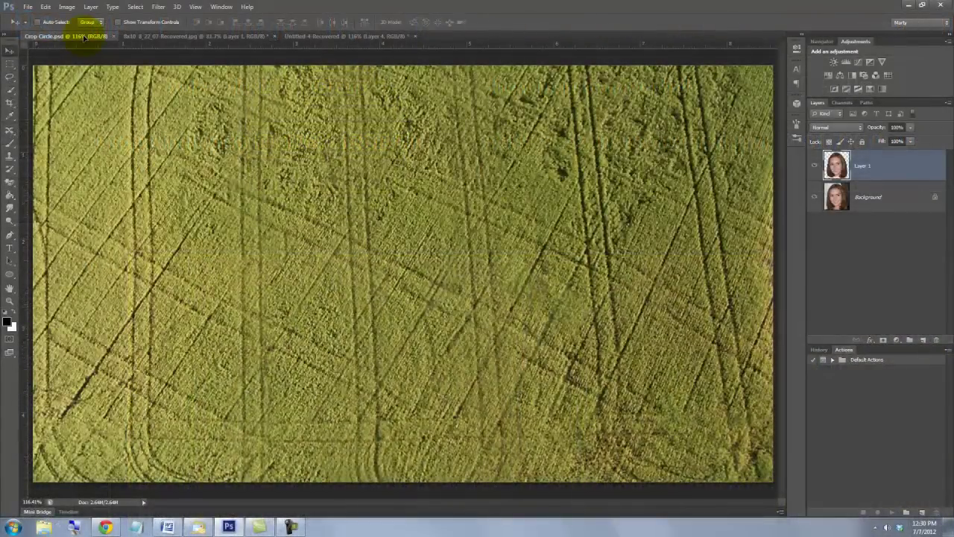
drag(84, 37, 261, 159)
drag(406, 304, 406, 304)
- Free-transform the head, shrinking it proportionally from the centre to about 64%
key(ctrl+t)
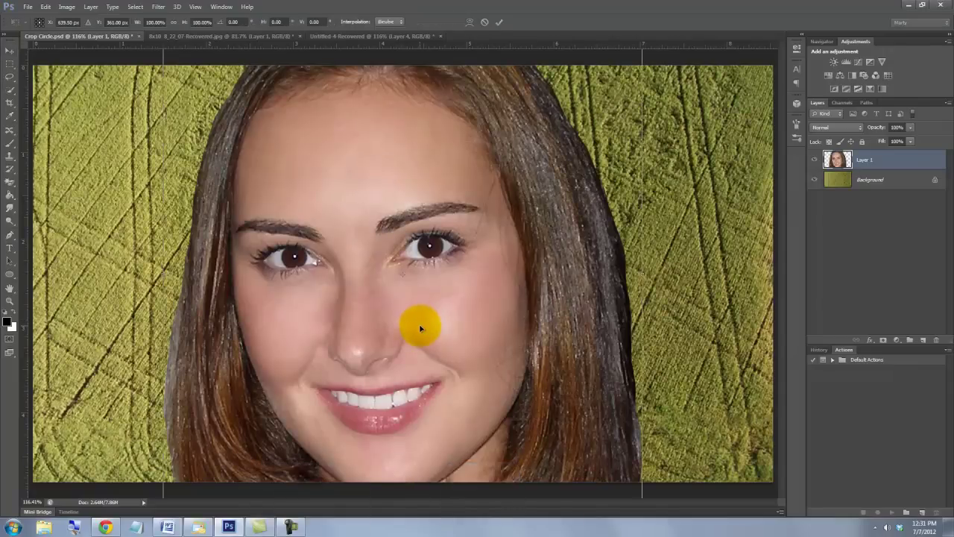
key(ctrl+0)
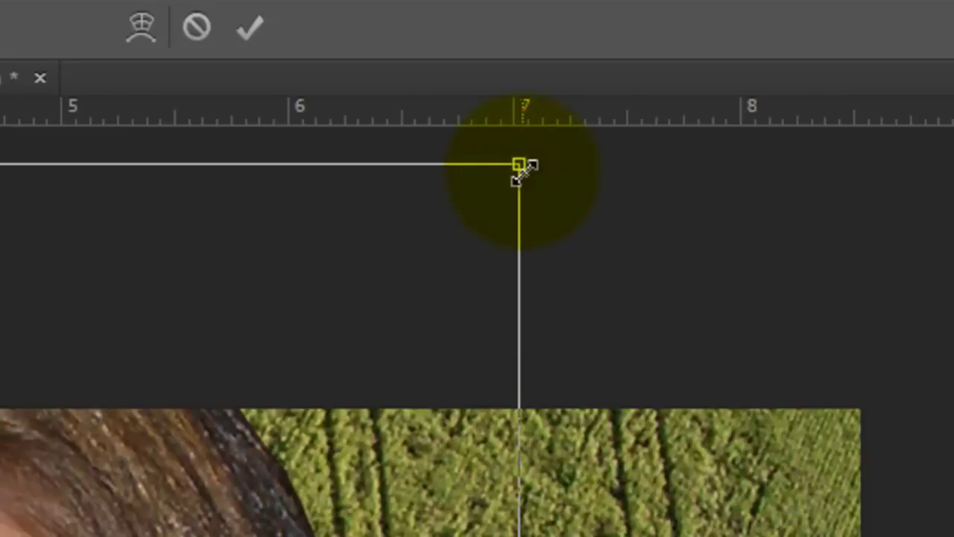
click(524, 171)
key(shift+alt)
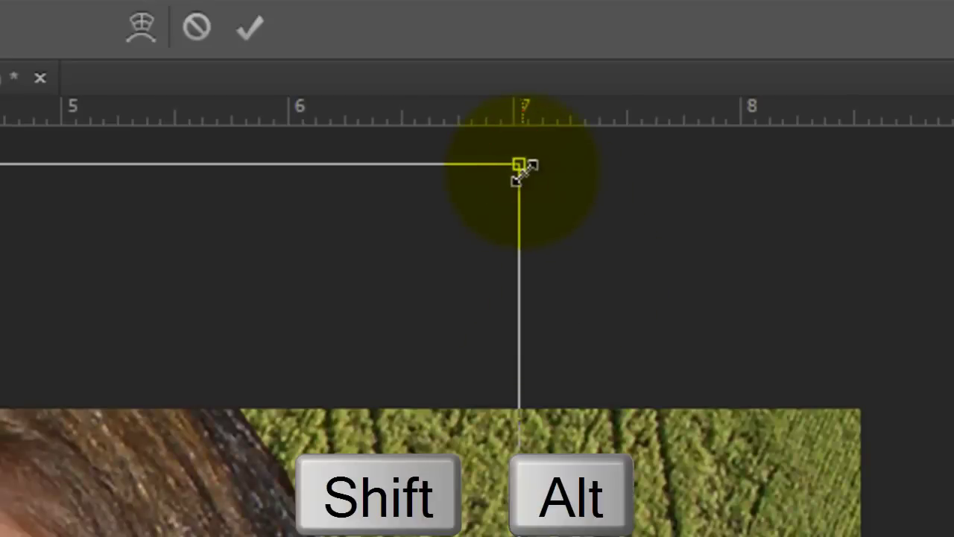
drag(524, 170, 320, 489)
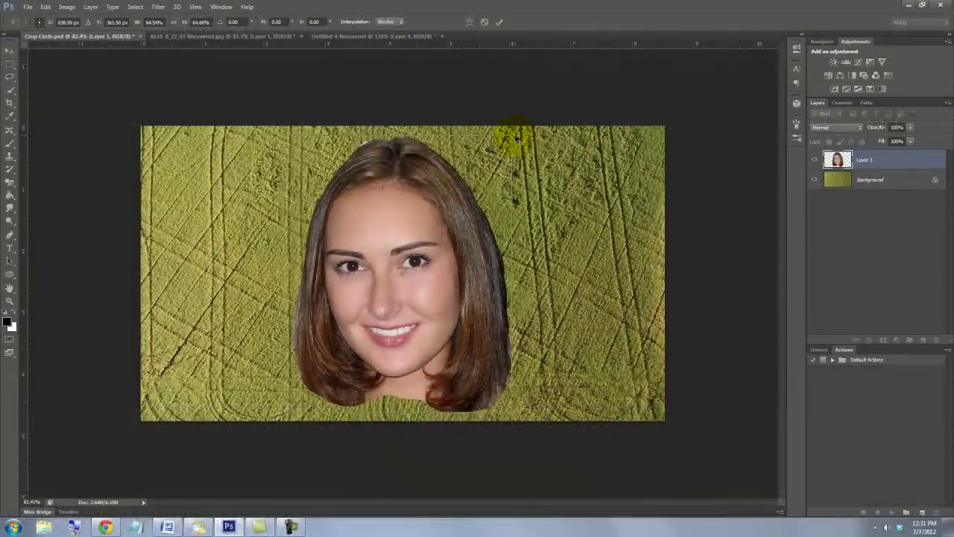
- Commit the resize, then desaturate the head and apply Auto Contrast
key(Return)
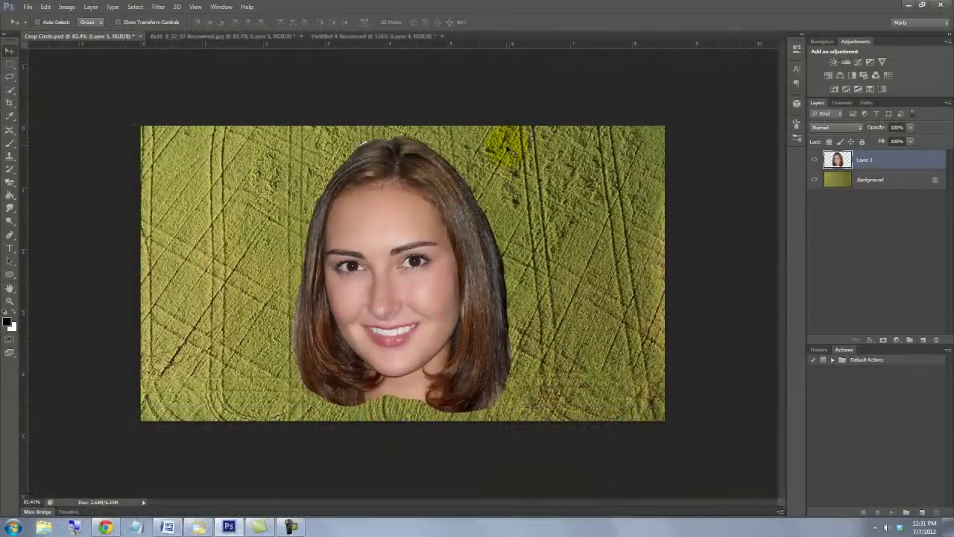
key(ctrl+0)
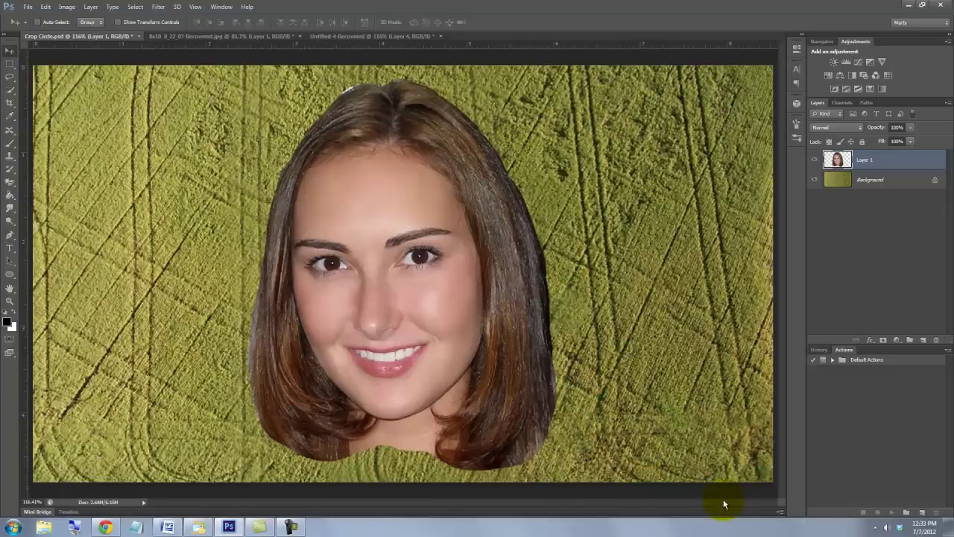
key(ctrl+shift+u)
key(ctrl+shift+l)
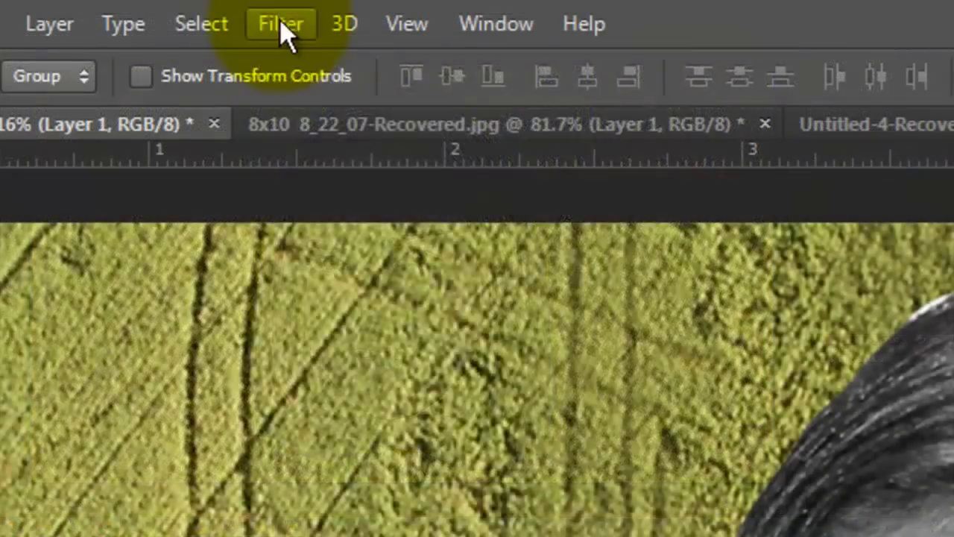
- Apply the Sketch > Stamp filter with Light/Dark Balance 40 and Smoothness 1
click(281, 26)
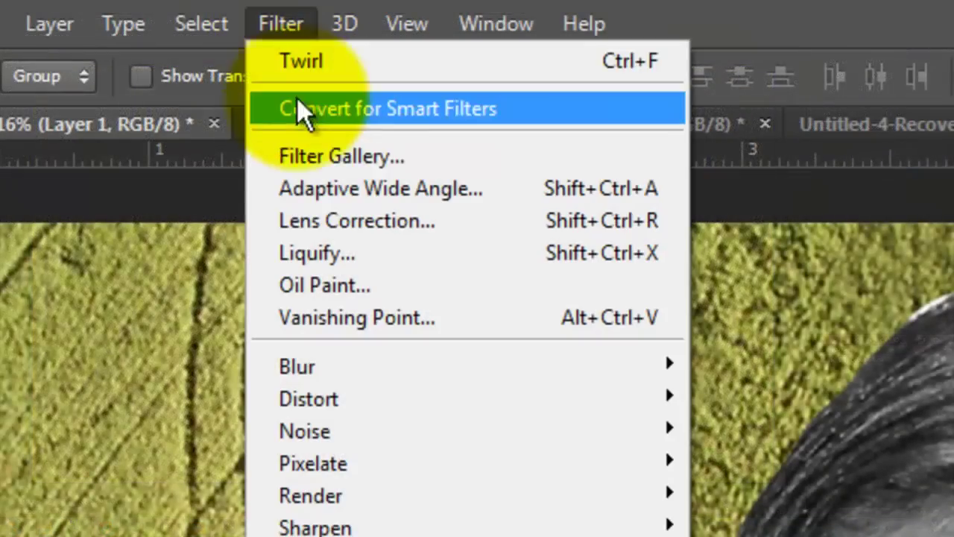
click(313, 158)
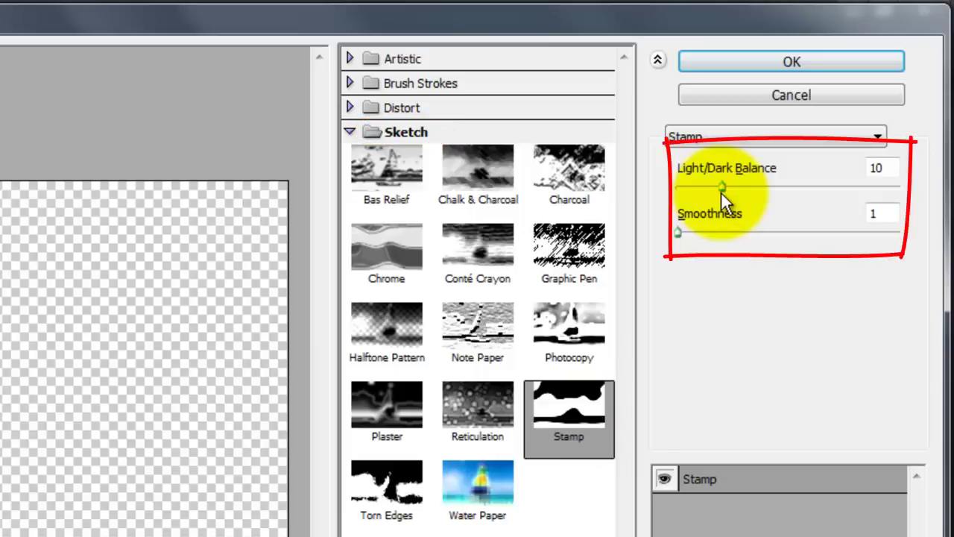
drag(721, 192, 741, 194)
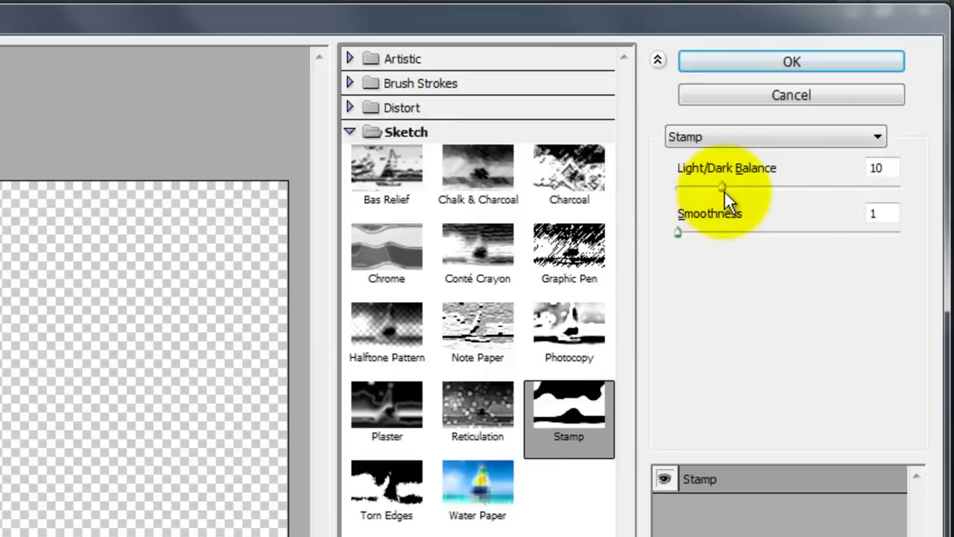
drag(837, 102, 899, 95)
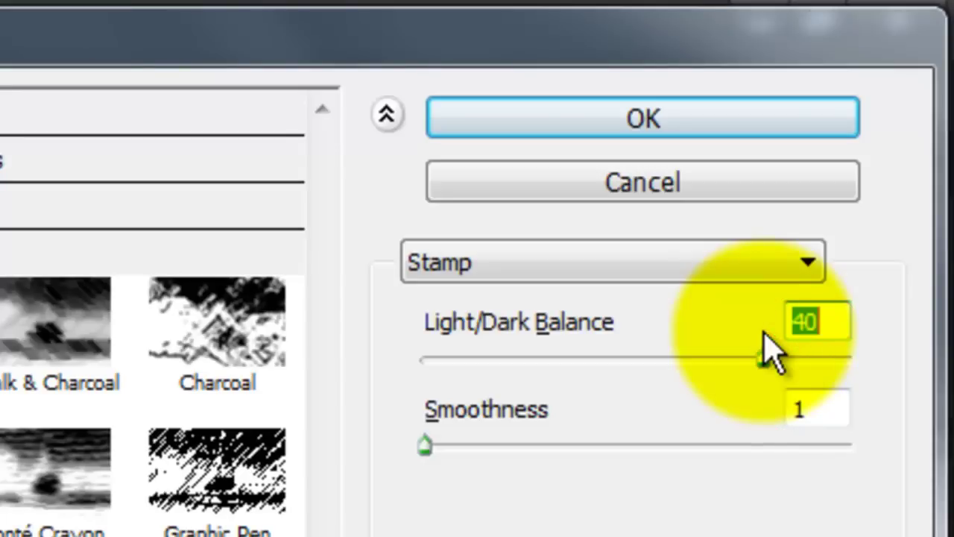
click(654, 131)
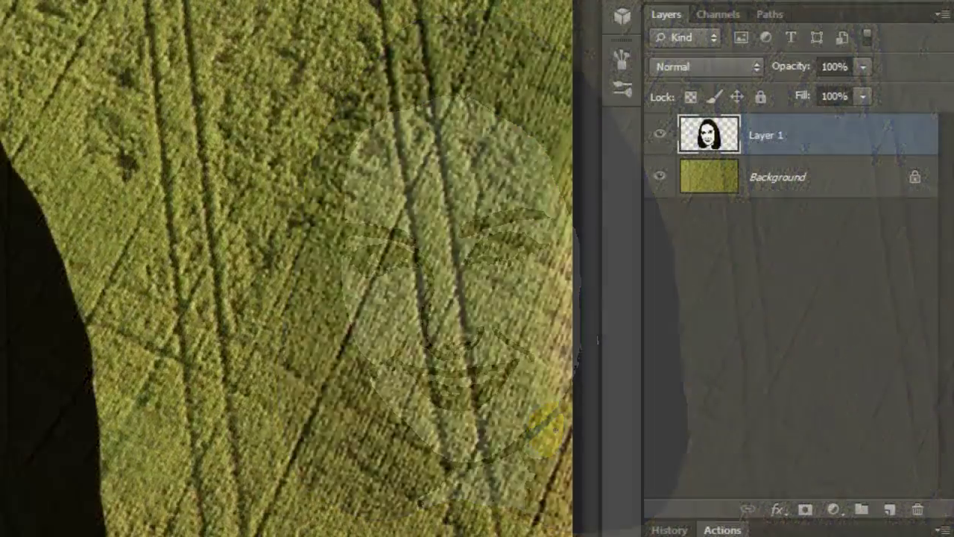
- Load the stamped head's light areas from the channels as a selection and invert it
click(661, 180)
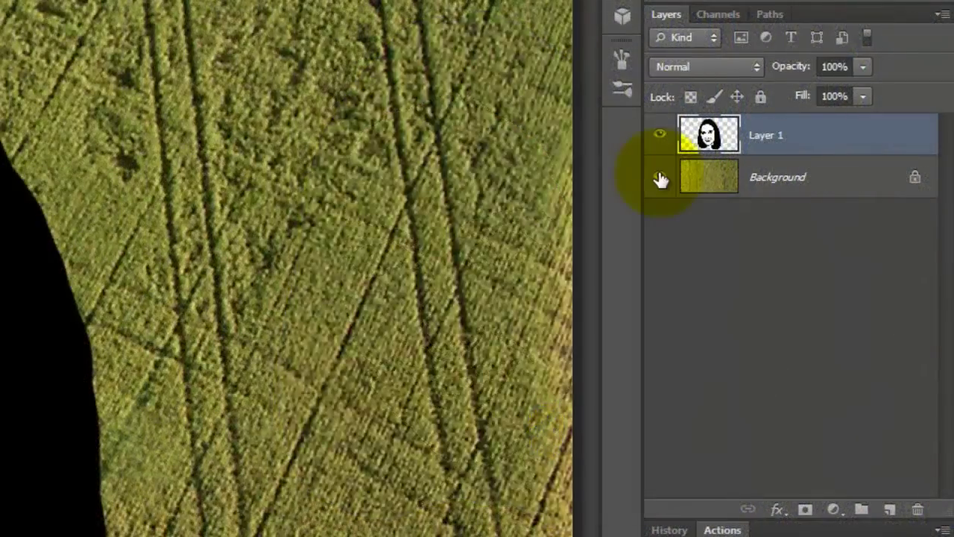
click(660, 179)
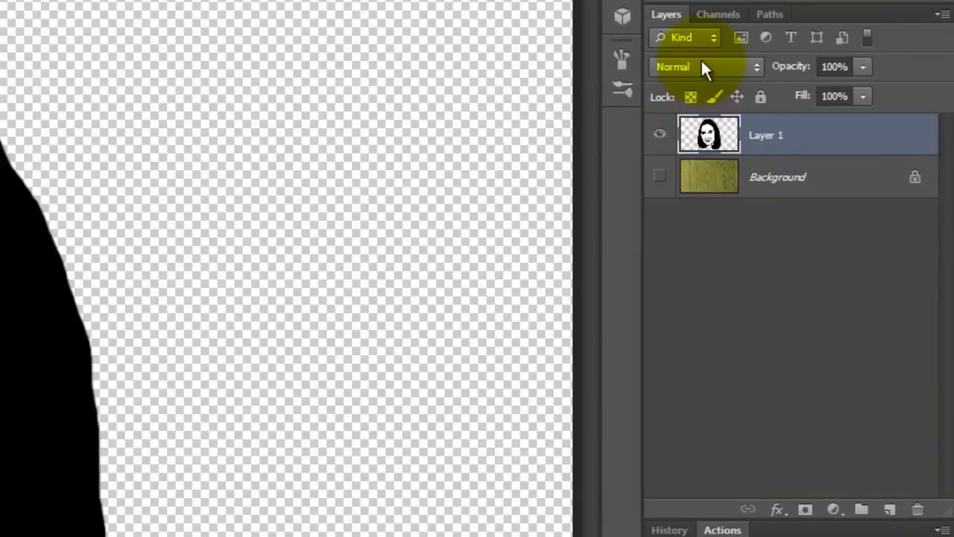
click(720, 14)
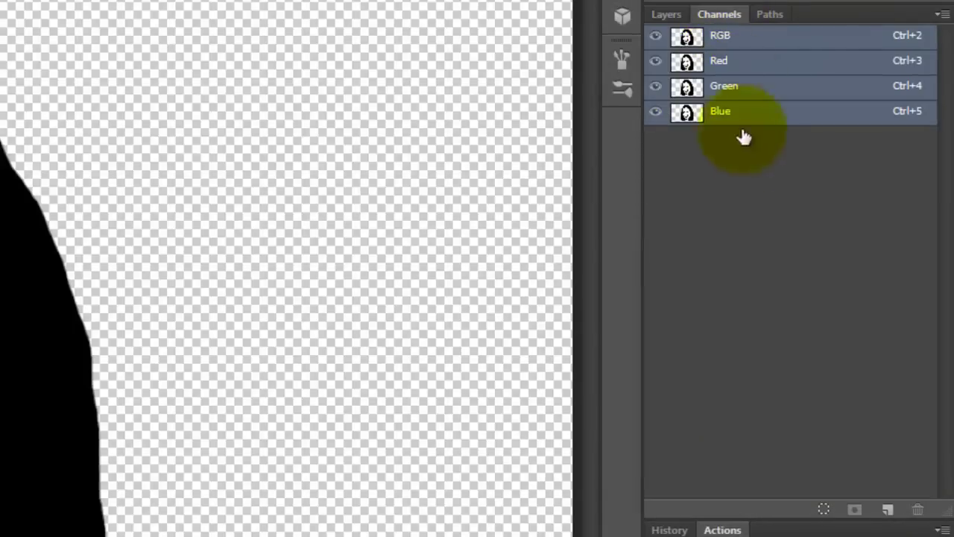
click(823, 510)
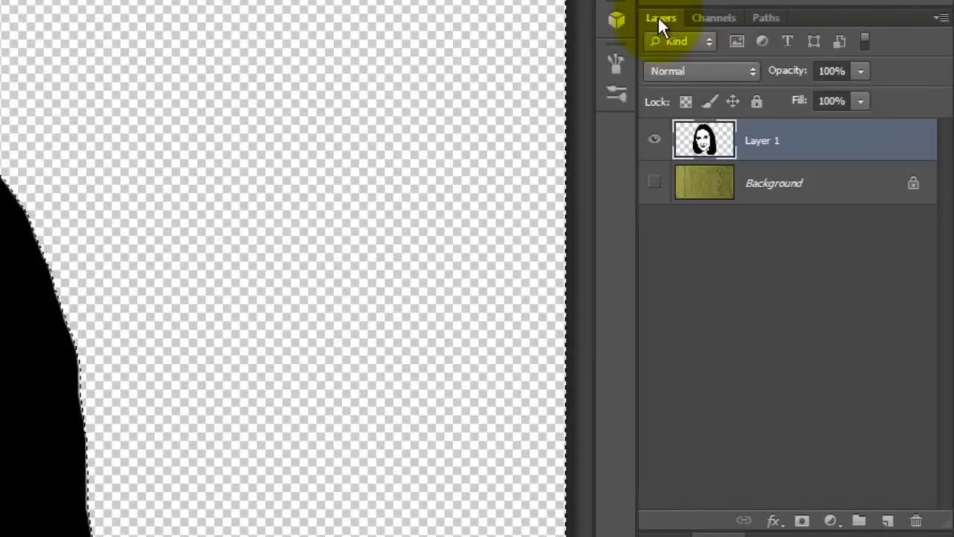
click(654, 182)
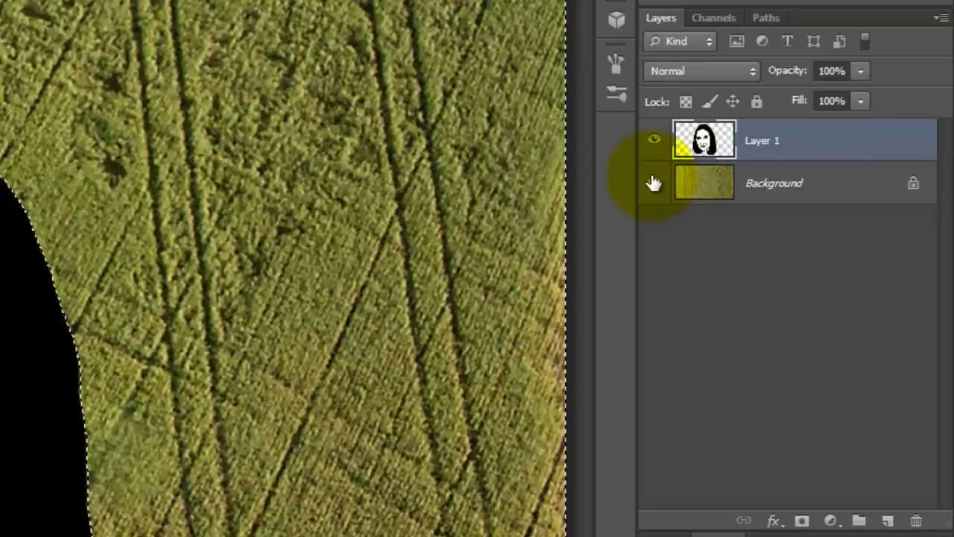
click(653, 140)
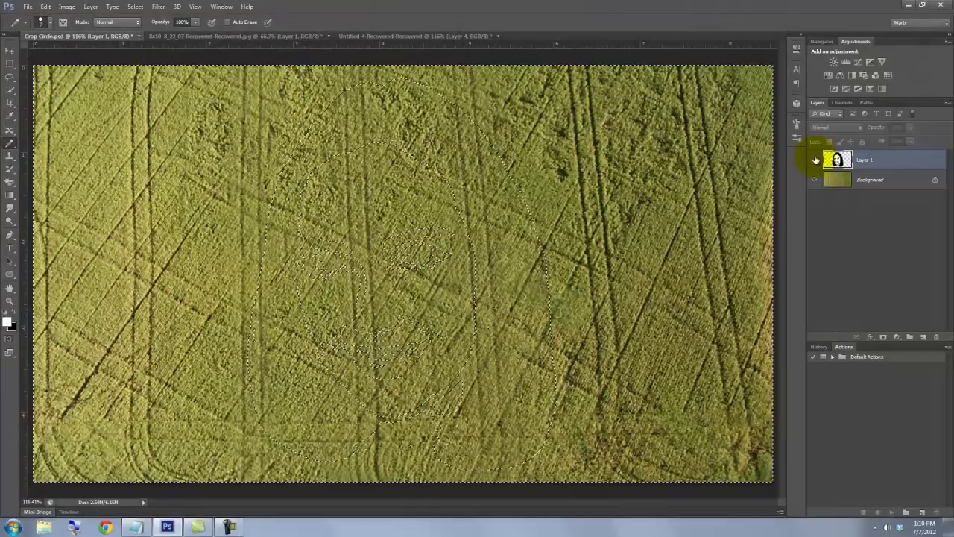
key(q)
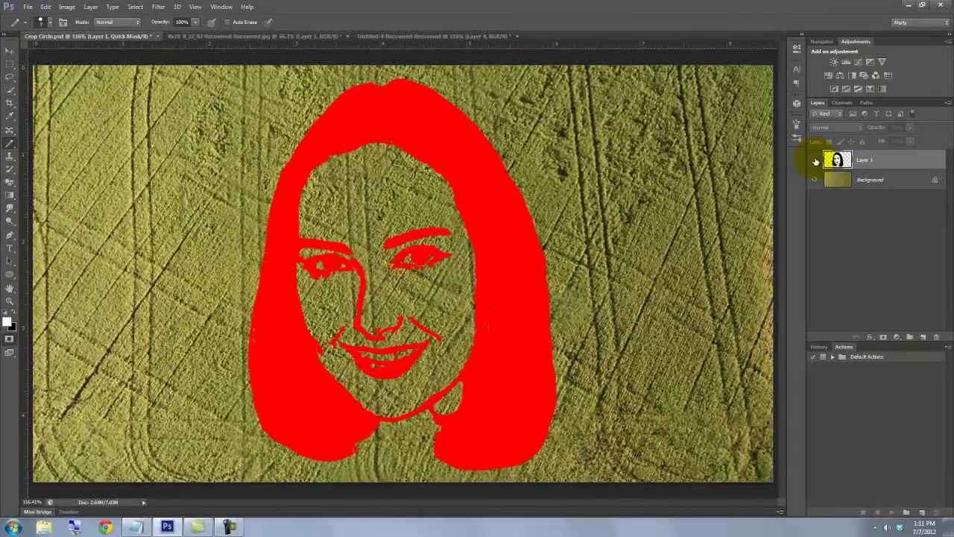
key(q)
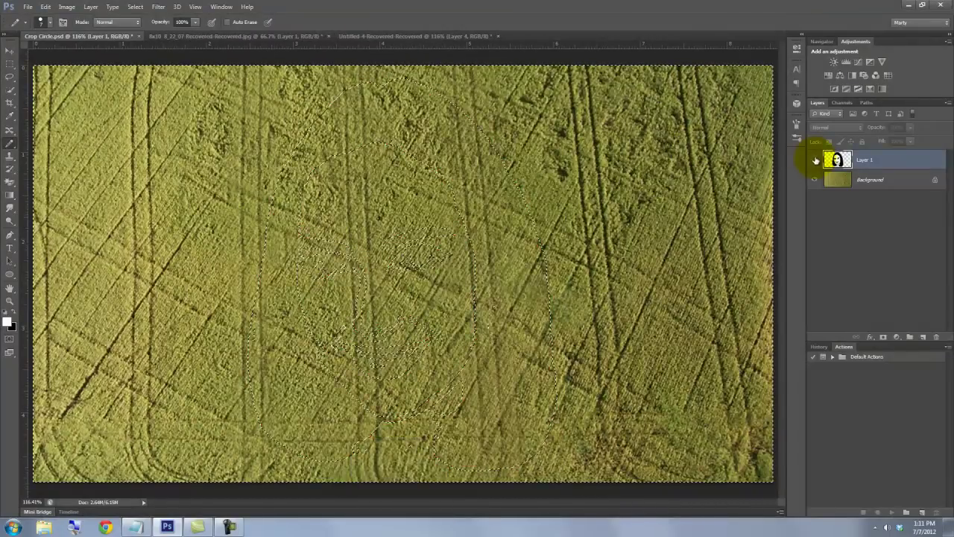
key(ctrl+shift+i)
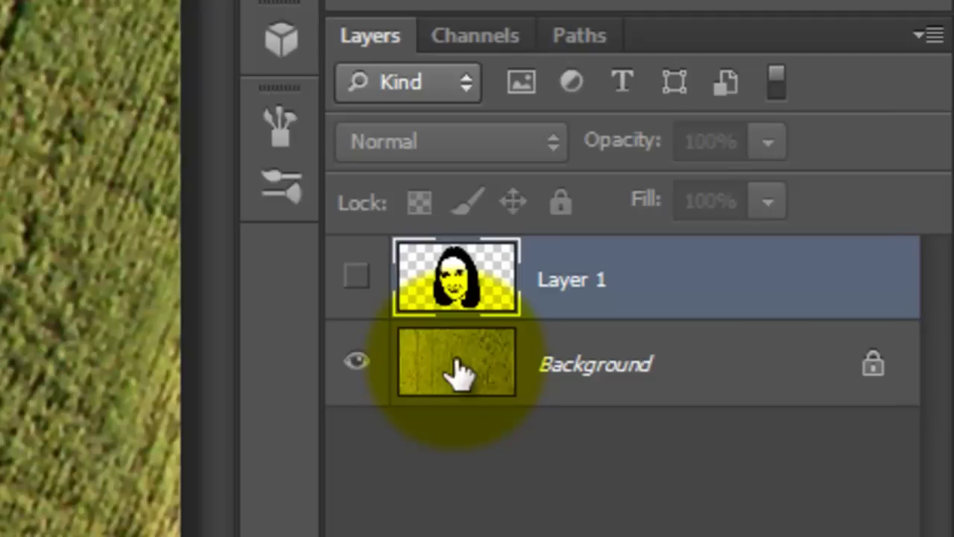
- Copy the face-shaped field area from Background into Layer 2 and delete Layer 1
click(457, 369)
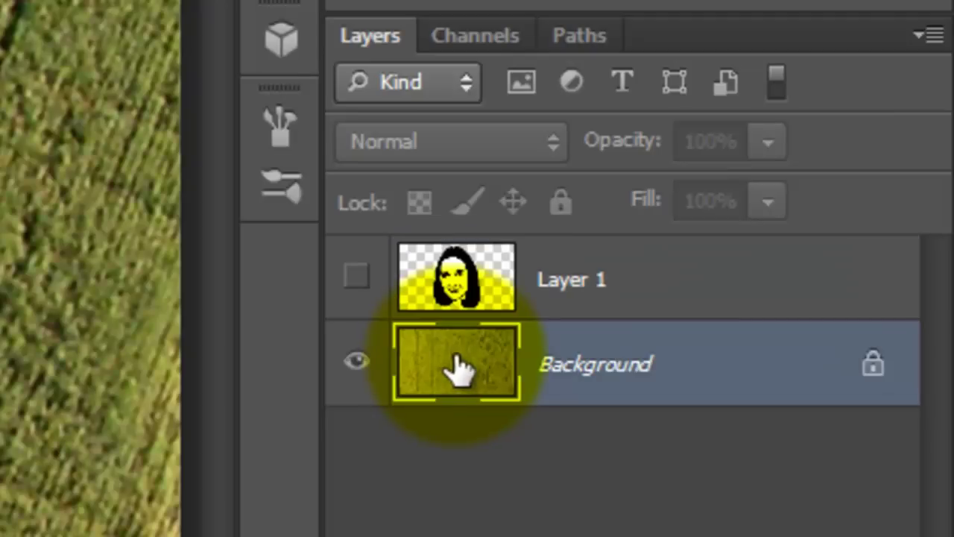
key(ctrl+j)
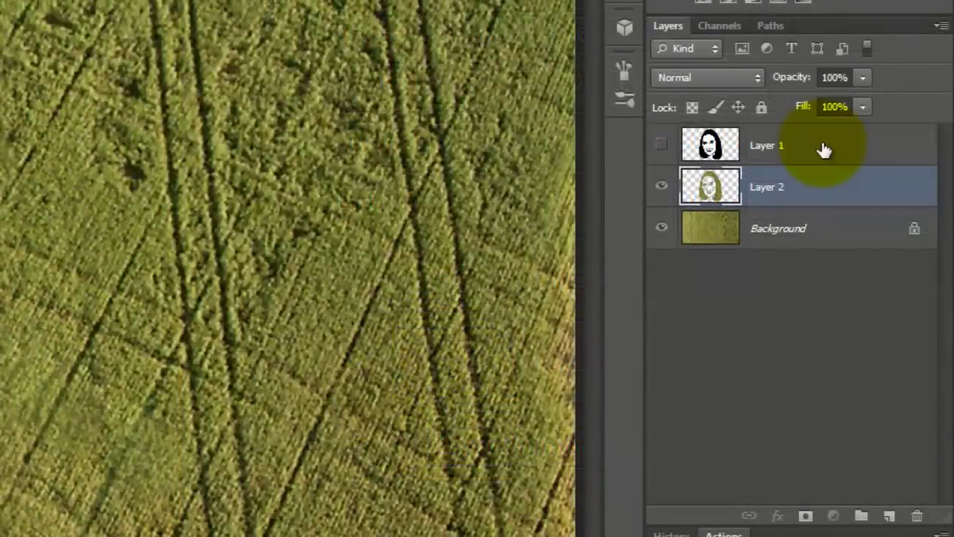
drag(823, 149, 915, 514)
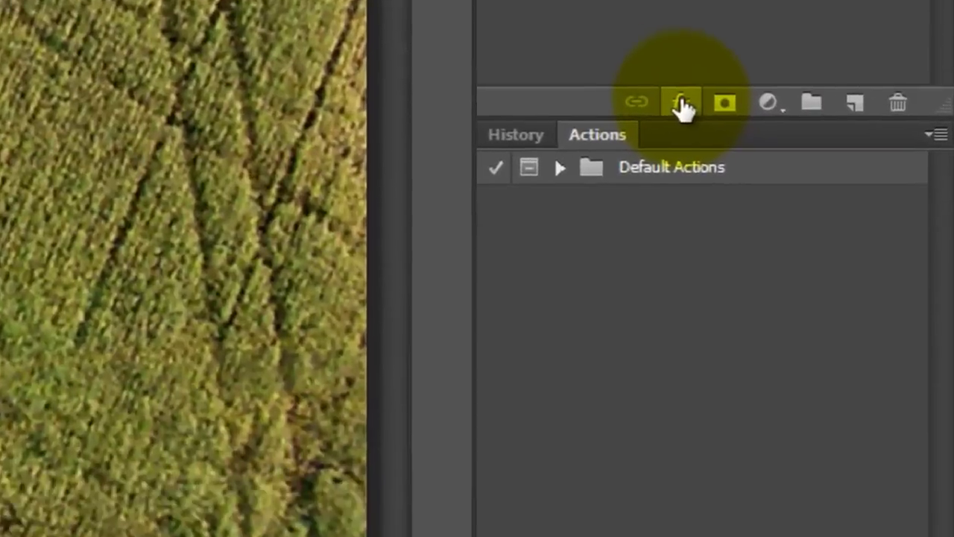
- Add Bevel & Emboss to Layer 2: Direction Down, Size 6, Soften 5, Angle 39, Altitude 21
click(779, 516)
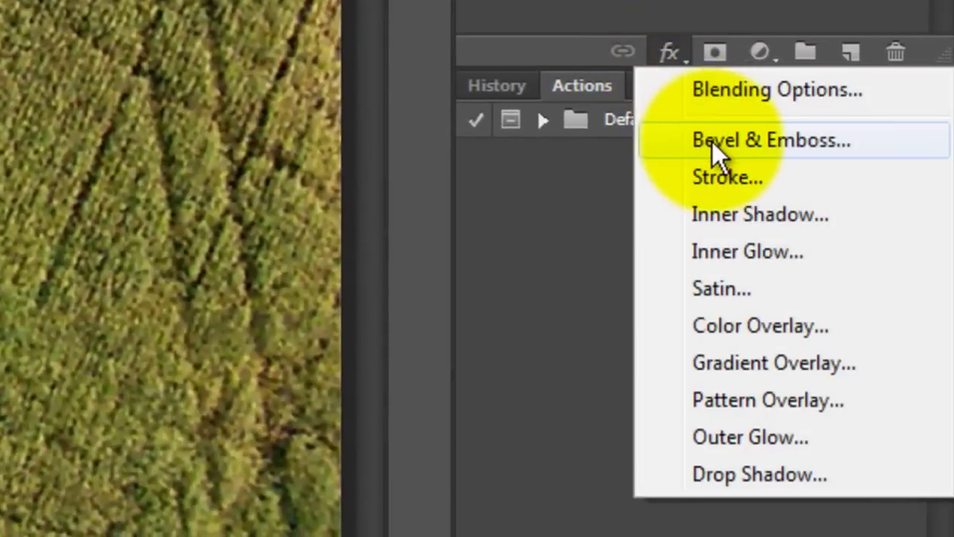
click(710, 141)
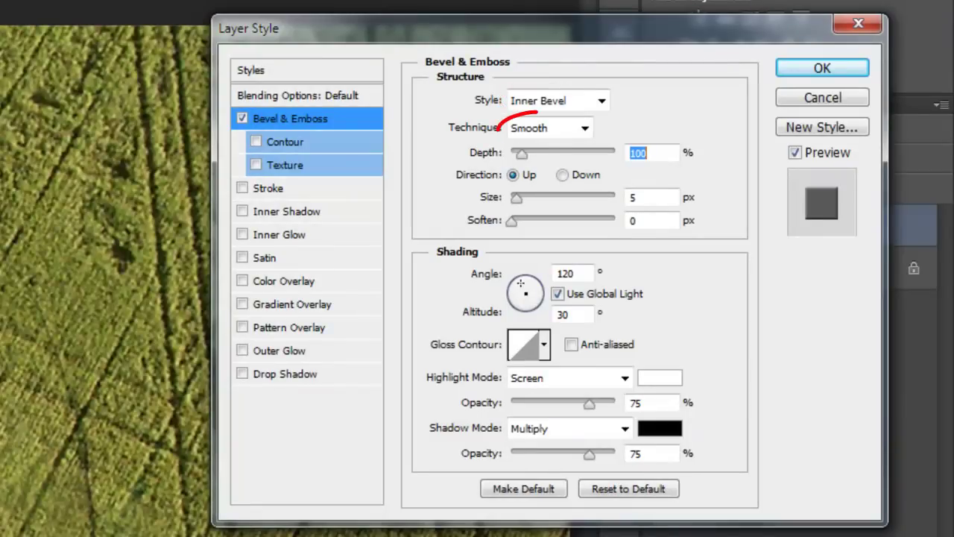
click(562, 174)
double_click(632, 197)
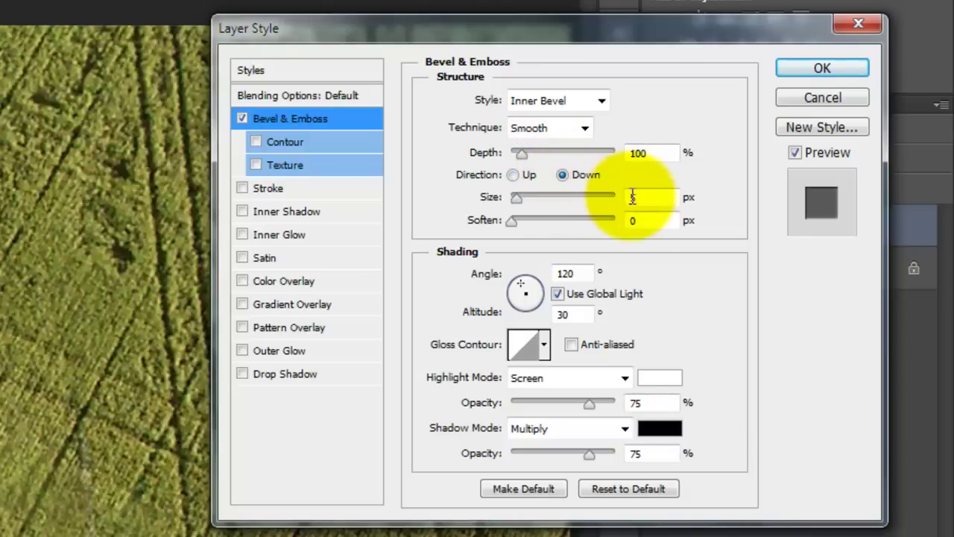
text(6)
double_click(632, 220)
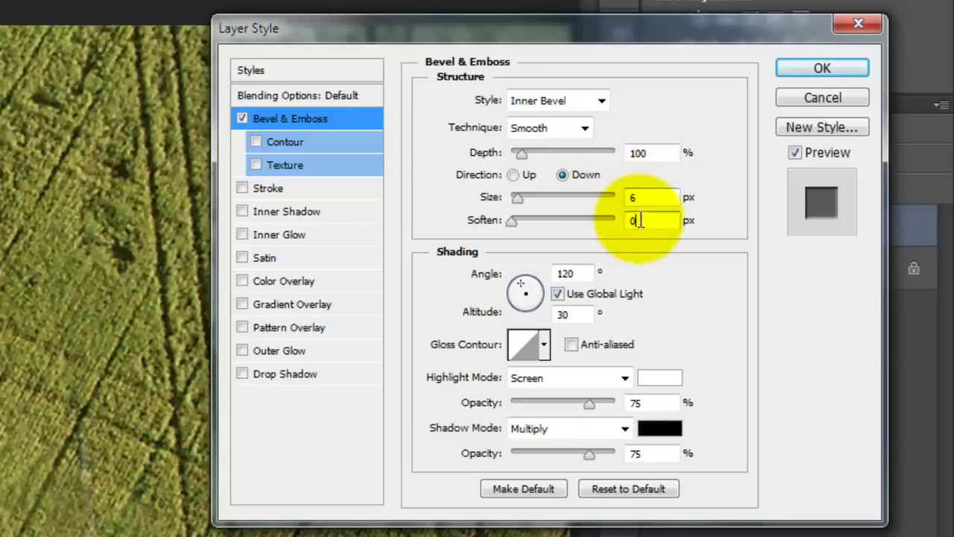
text(5)
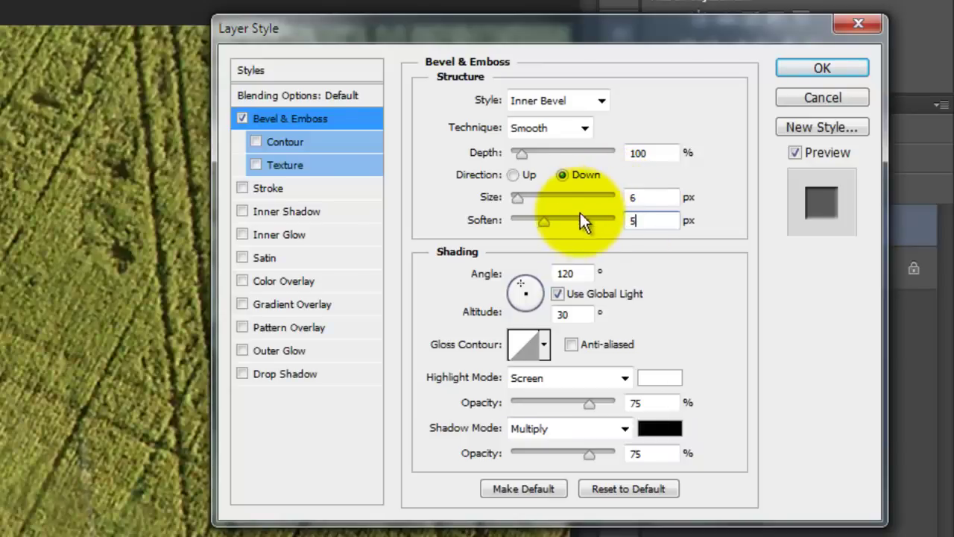
double_click(565, 273)
text(39)
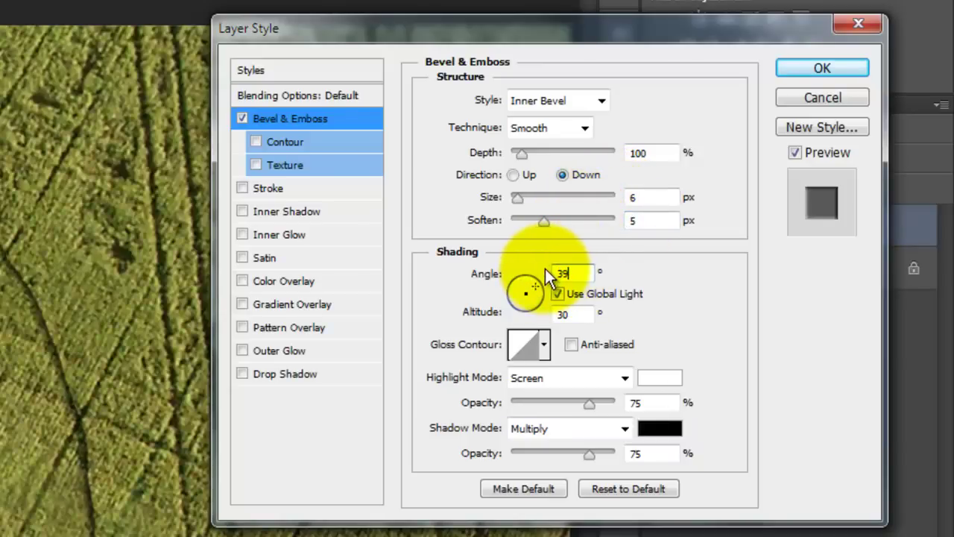
double_click(564, 313)
text(21)
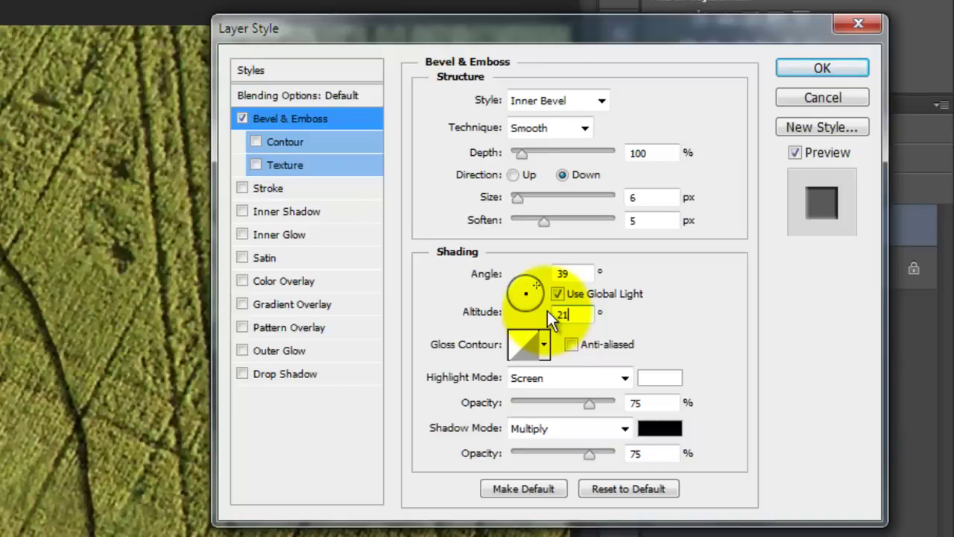
- Set bevel highlights to Color Dodge at 35% and shadows to Darken at 71%
click(623, 377)
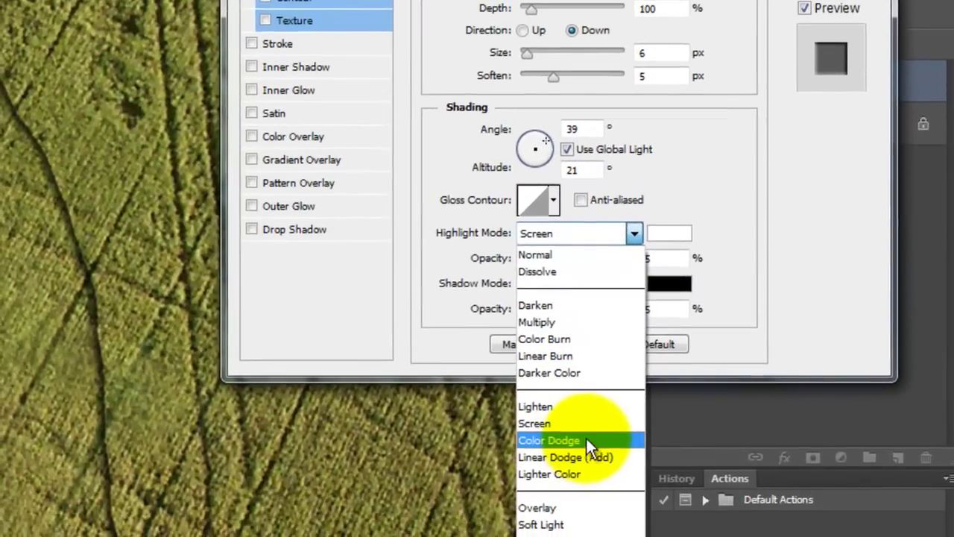
click(586, 440)
double_click(641, 261)
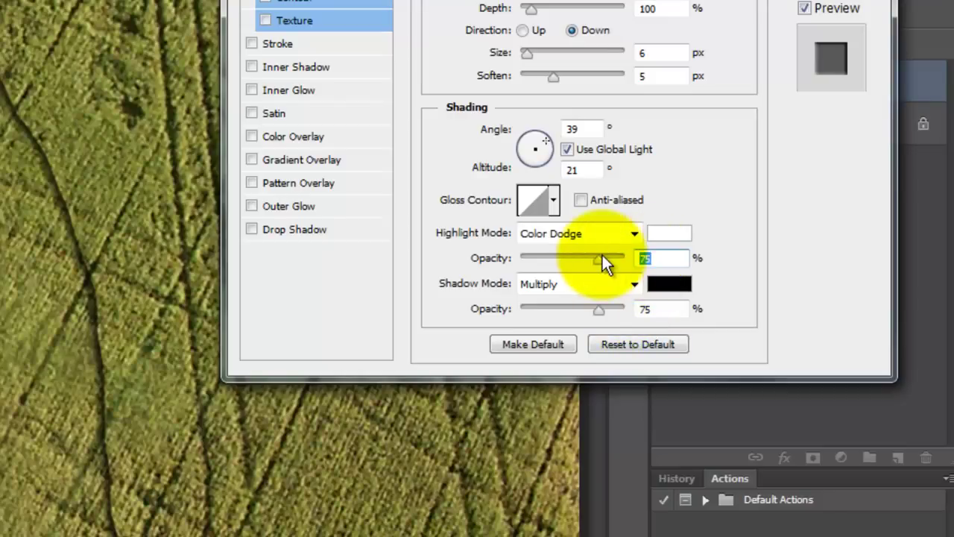
text(35)
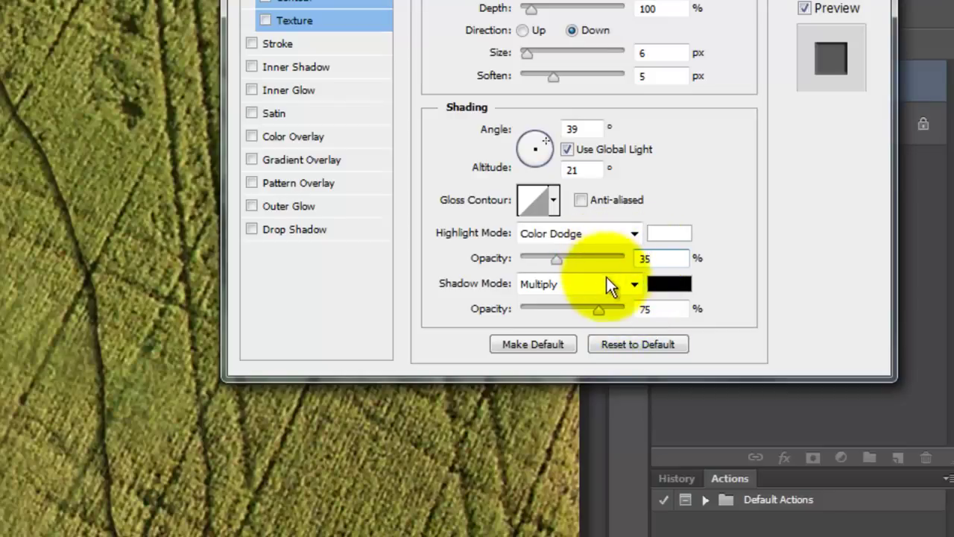
click(623, 284)
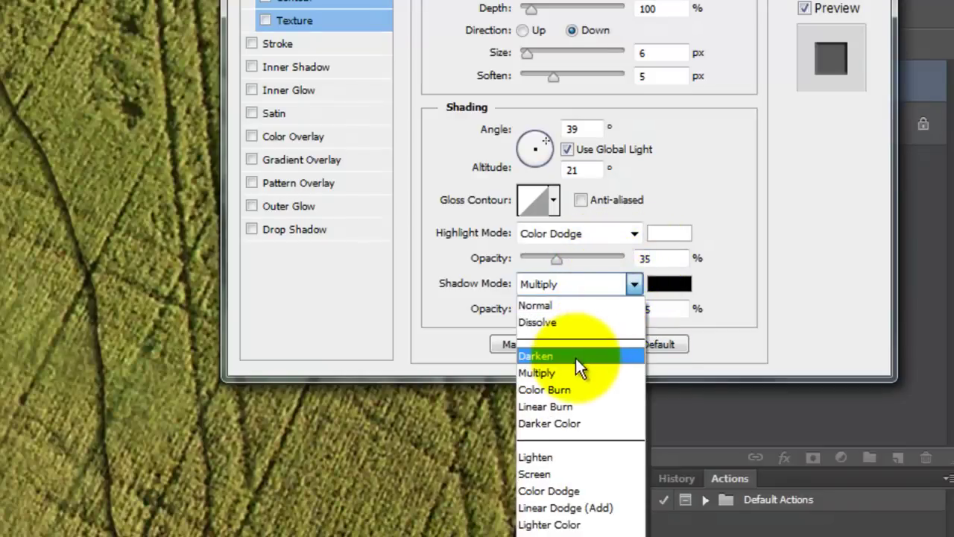
click(577, 358)
double_click(641, 309)
text(71)
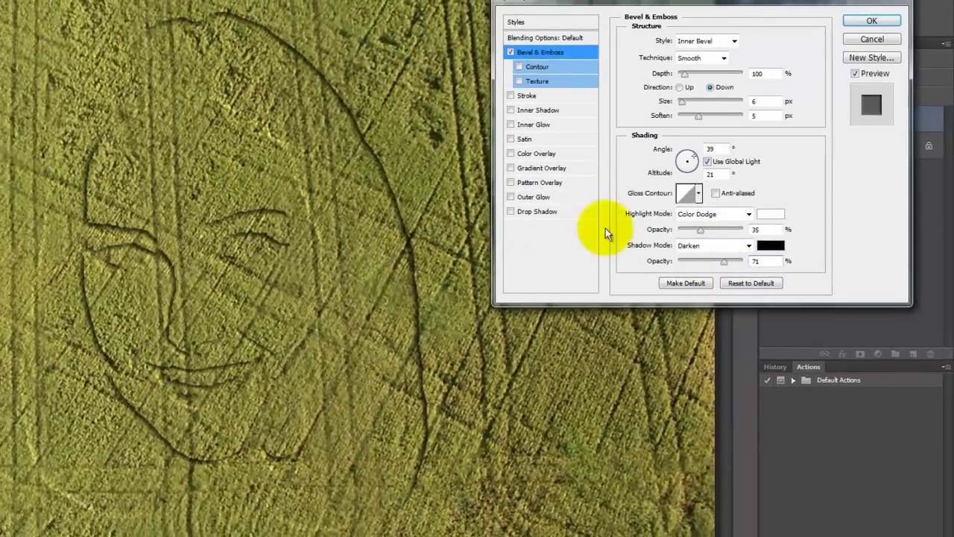
- Add a Drop Shadow at 60% opacity, -135° angle, distance 3 and size 2
click(542, 213)
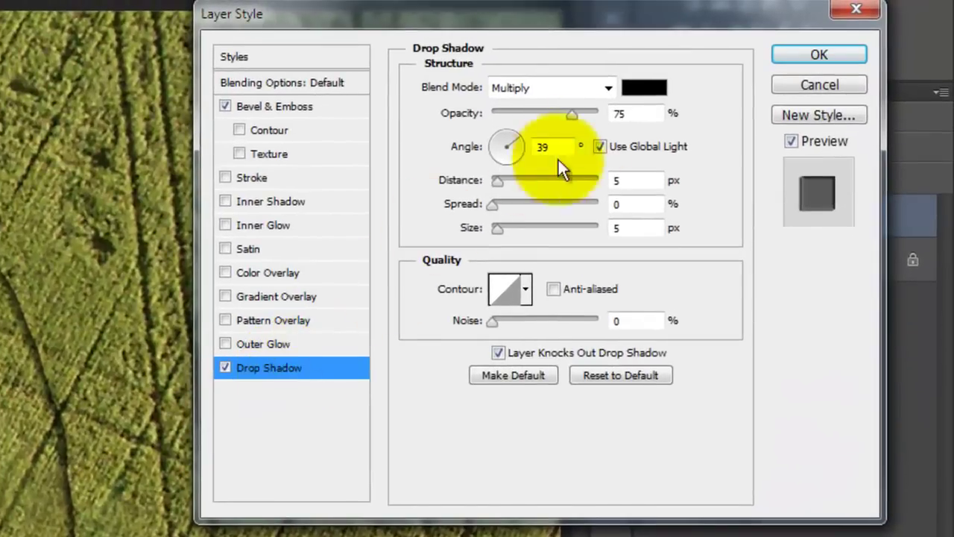
text(6)
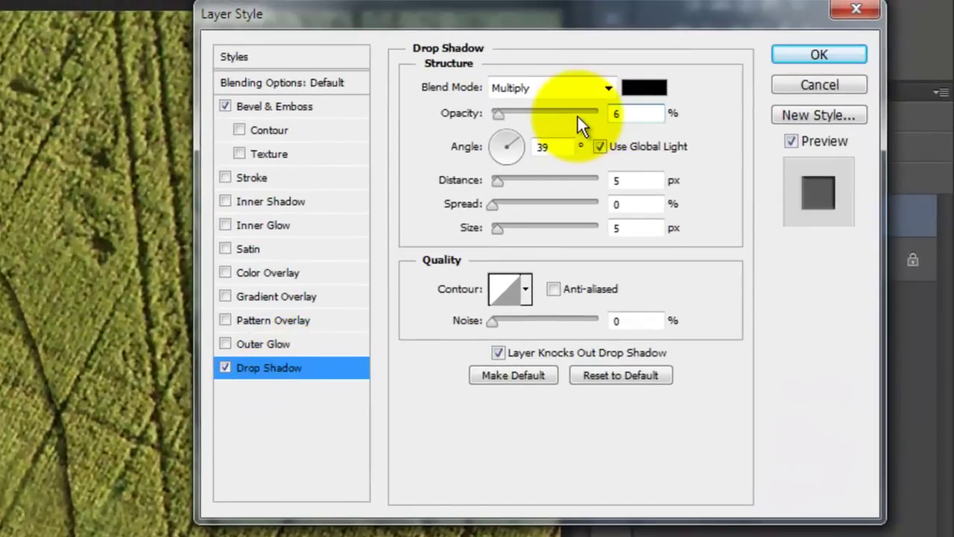
text(0)
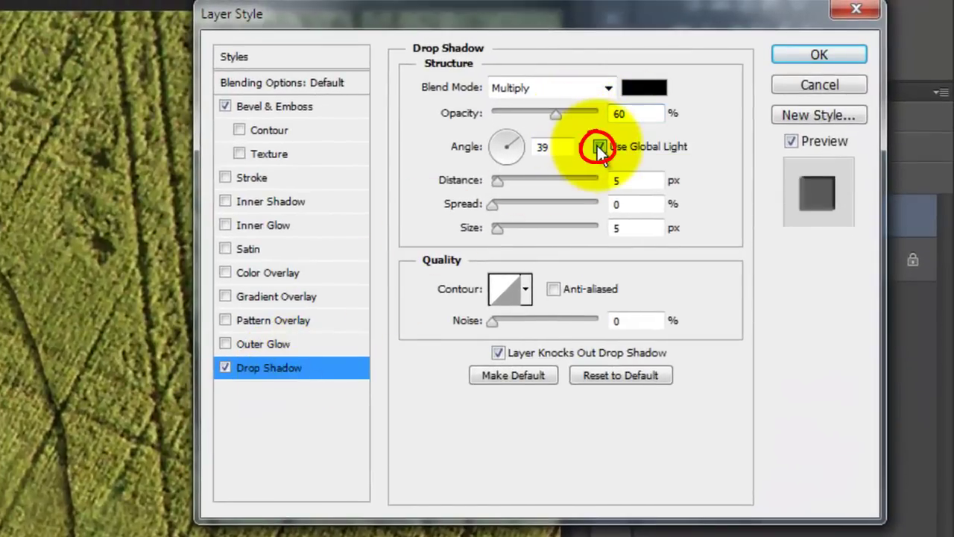
click(600, 147)
drag(572, 147, 537, 149)
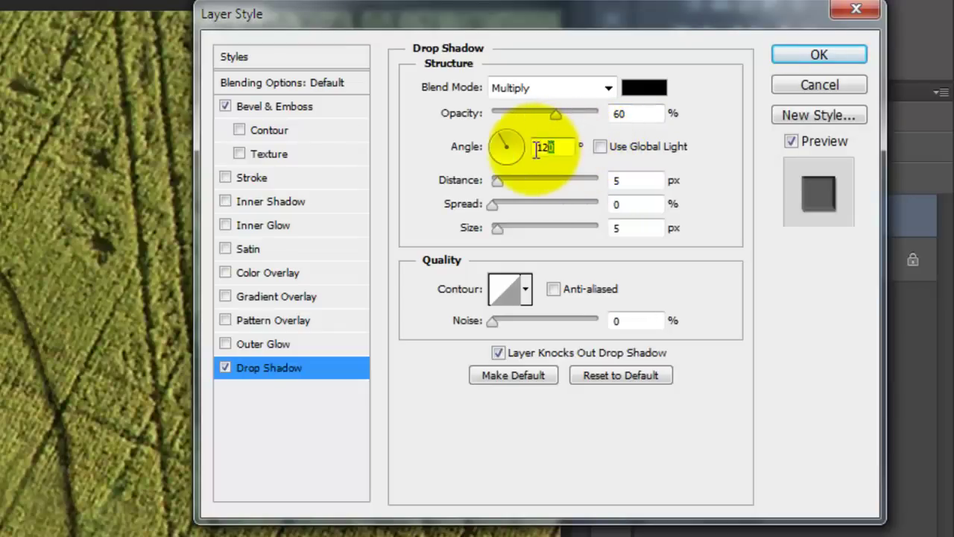
text(-135)
key(Tab)
key(Tab)
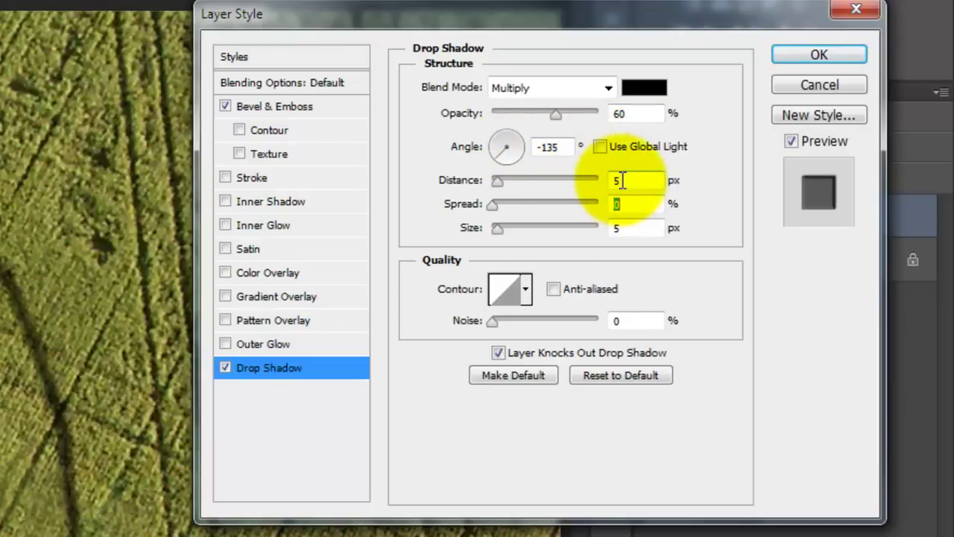
drag(622, 180, 595, 174)
text(3)
click(628, 229)
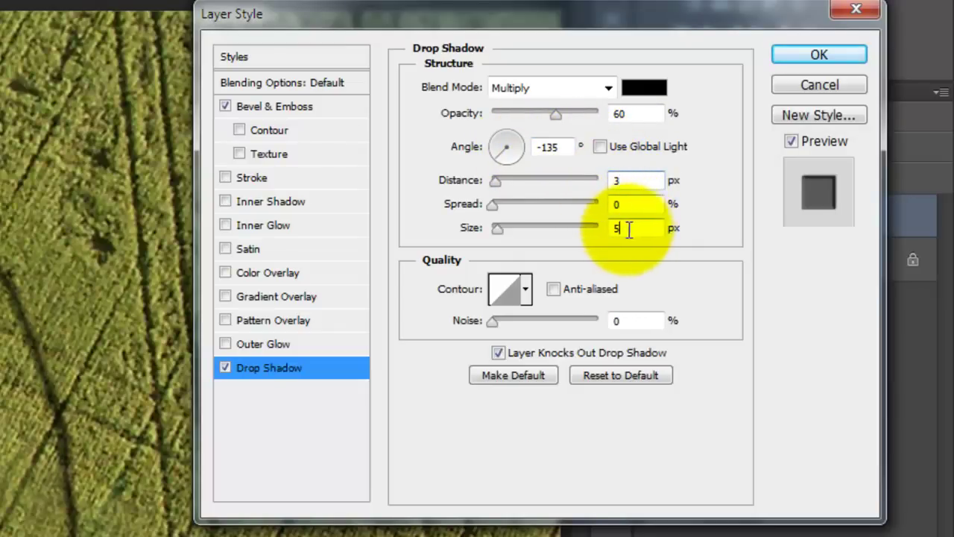
key(BackSpace)
text(2)
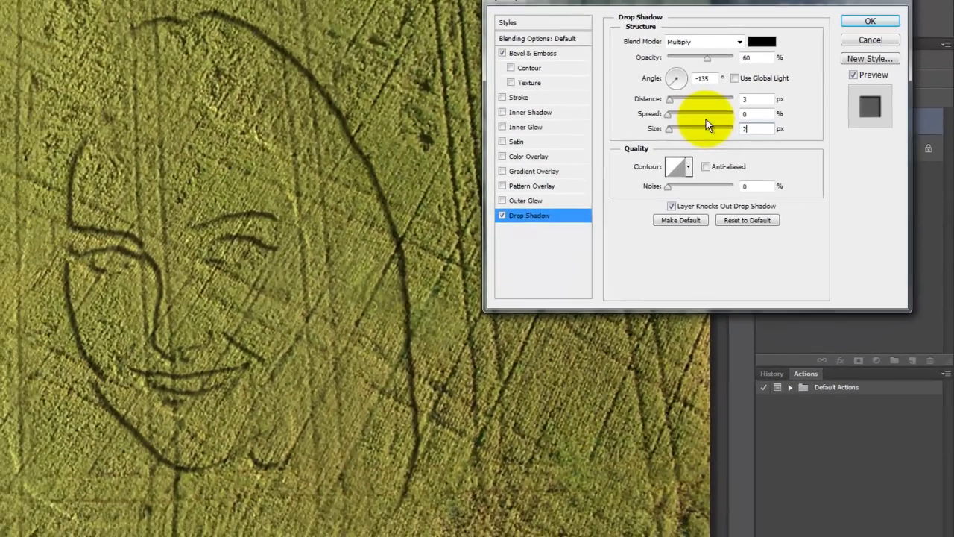
- Apply the layer styles, duplicate Background and move the copy above Layer 2
click(864, 22)
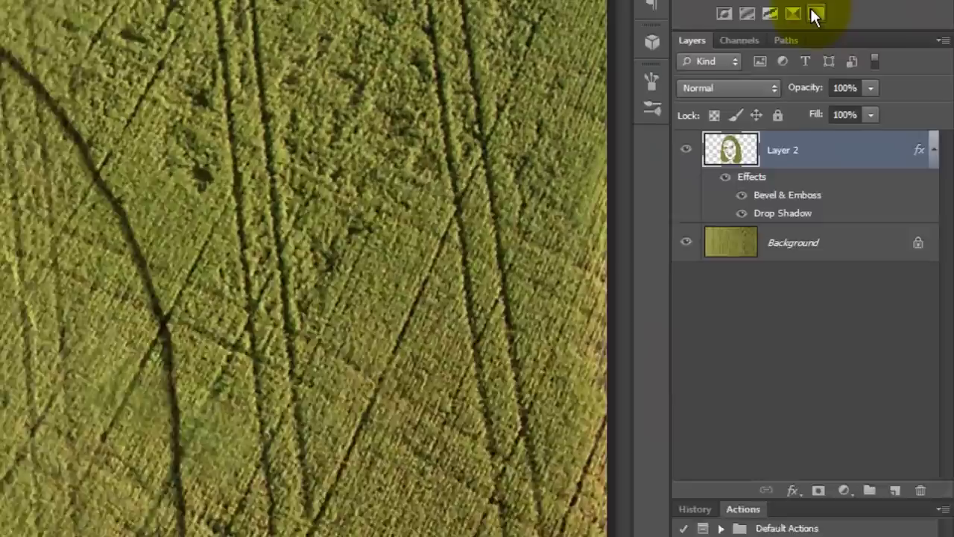
click(729, 246)
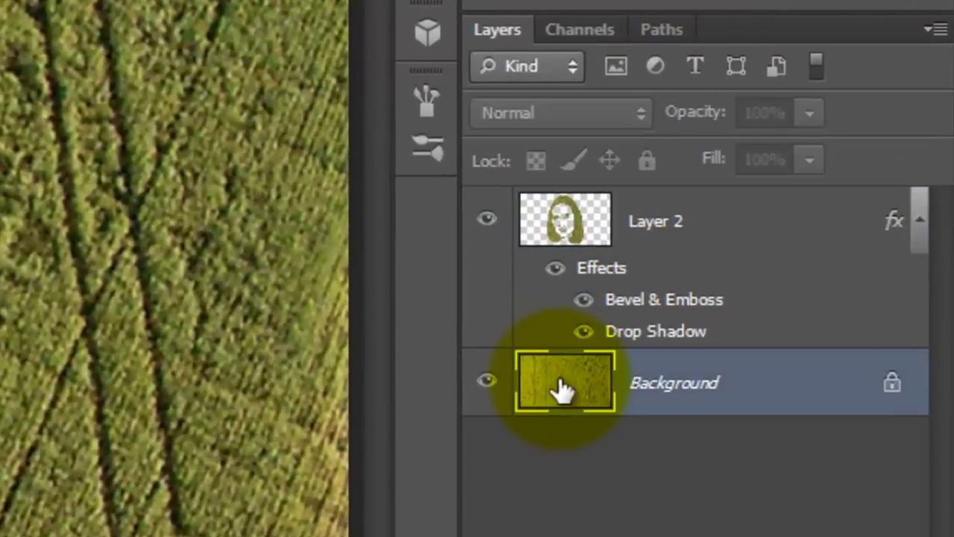
key(ctrl+j)
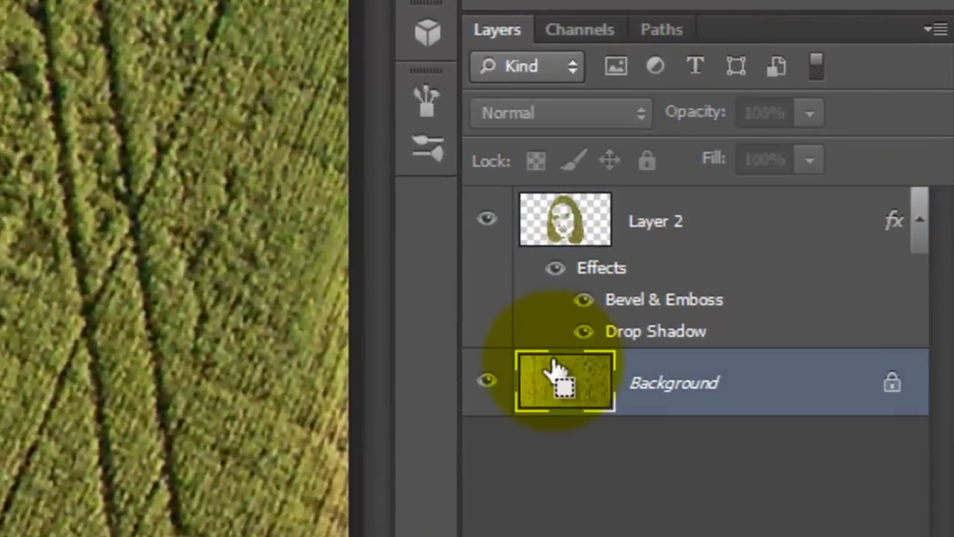
drag(559, 382, 570, 197)
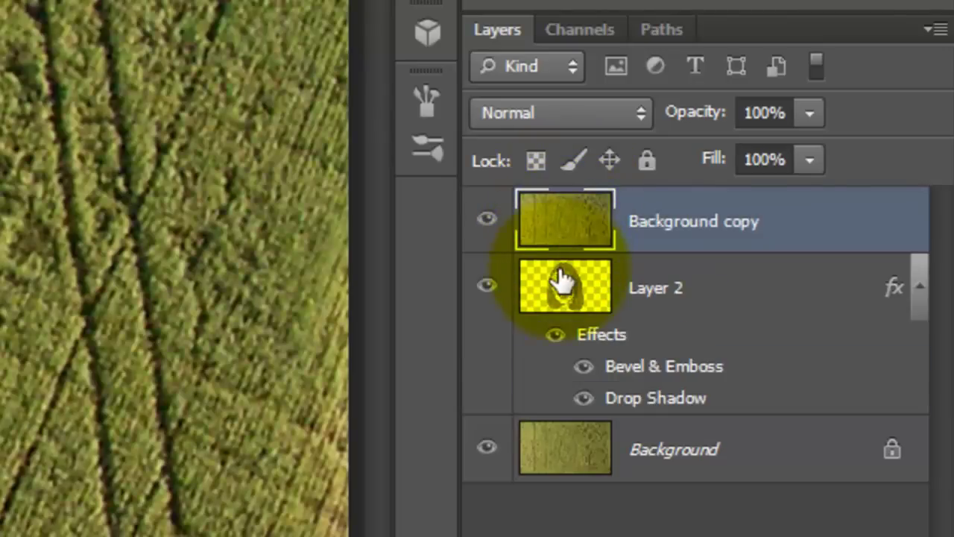
- Load Layer 2's face outline as a selection, contract it 3 px and feather it 2 px
ctrl+click(561, 294)
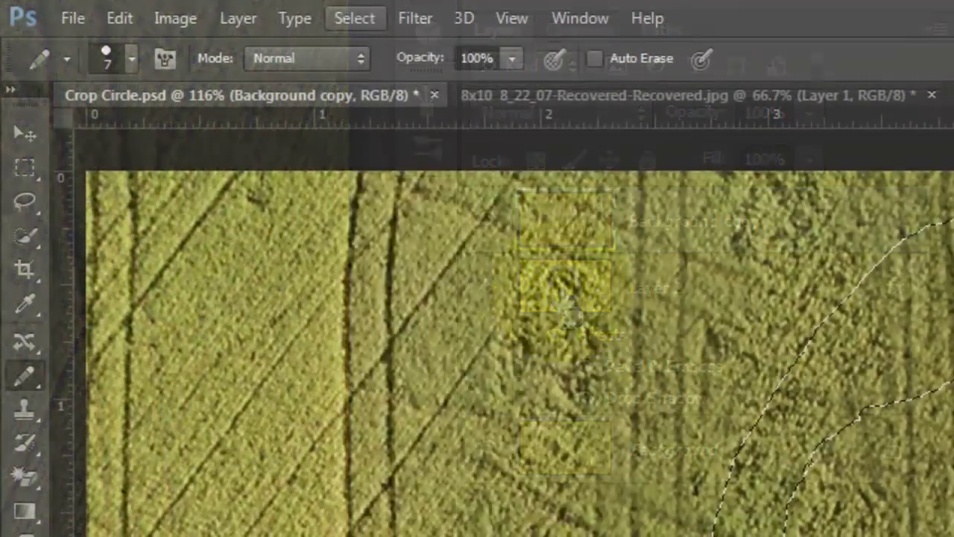
click(352, 18)
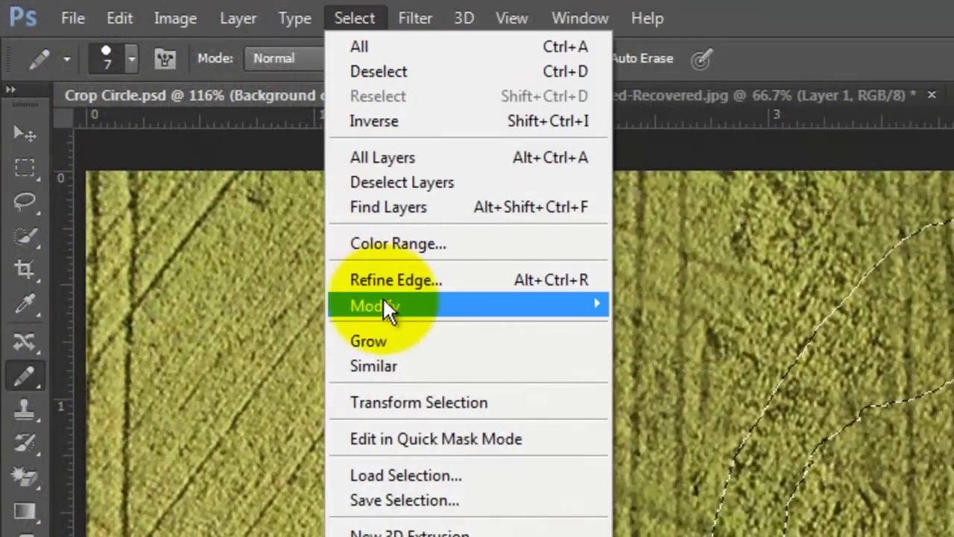
mouse_move(361, 300)
click(210, 383)
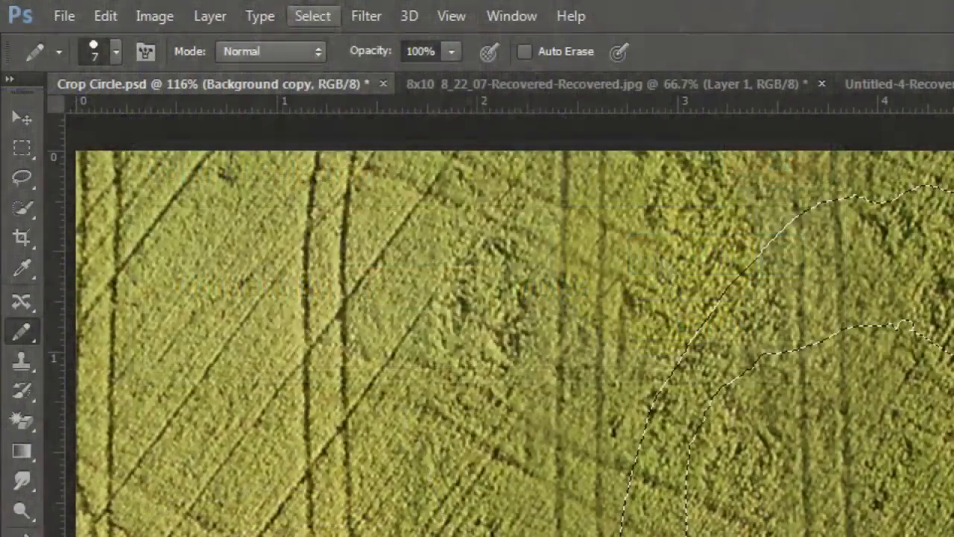
click(311, 21)
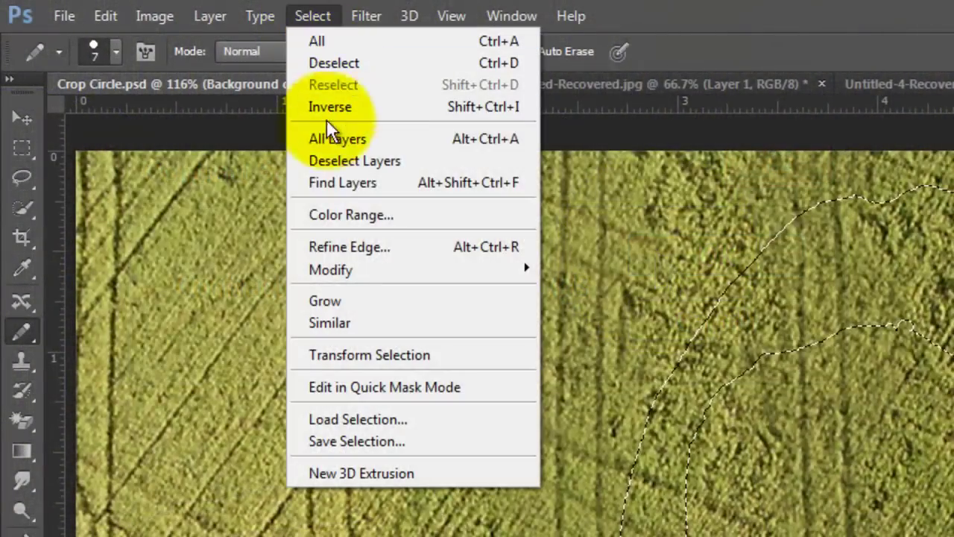
mouse_move(332, 267)
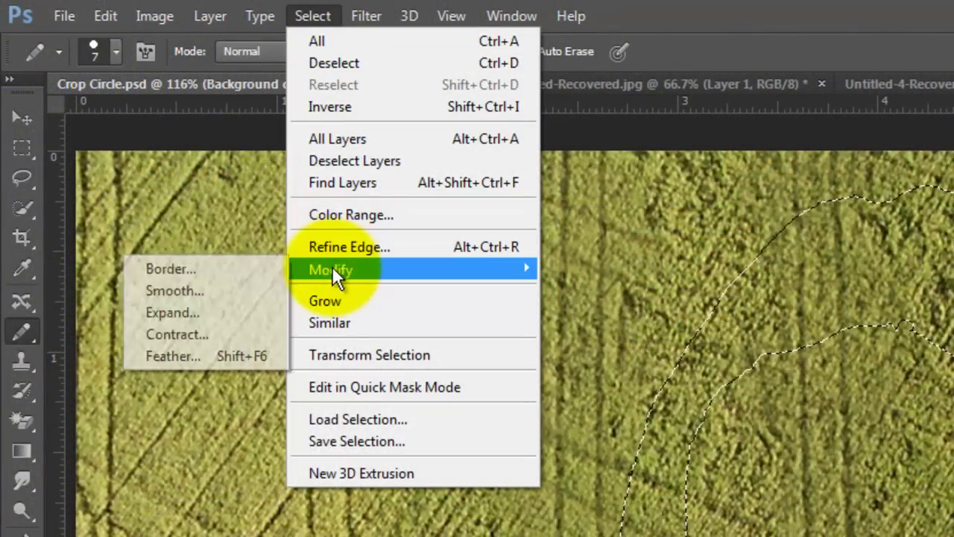
click(187, 356)
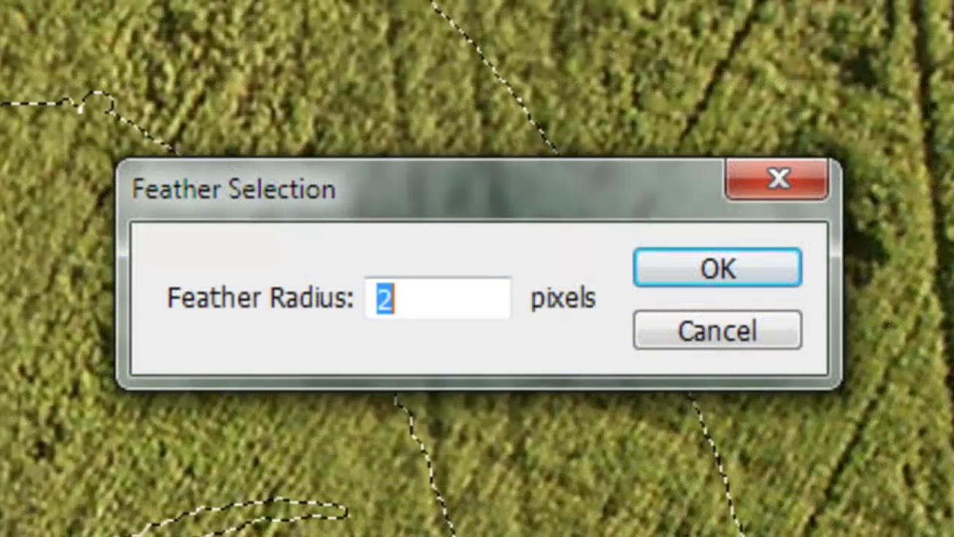
click(718, 284)
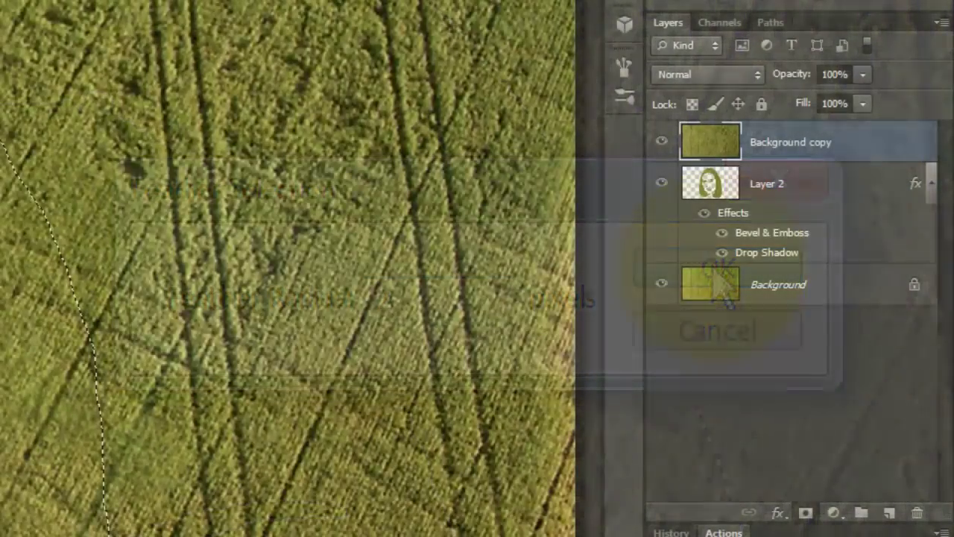
- Mask Background copy to the face selection, unlink the mask, and set the layer to Screen
click(803, 513)
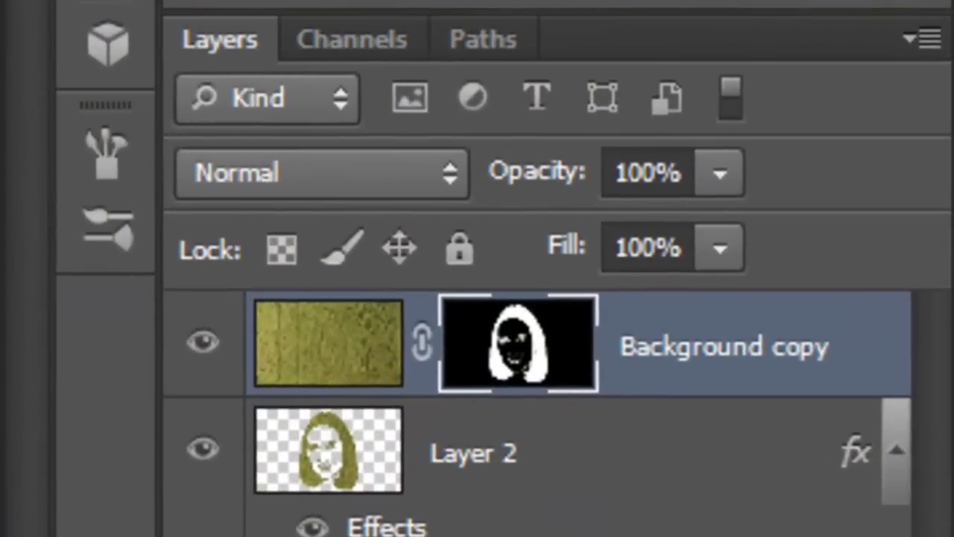
click(421, 344)
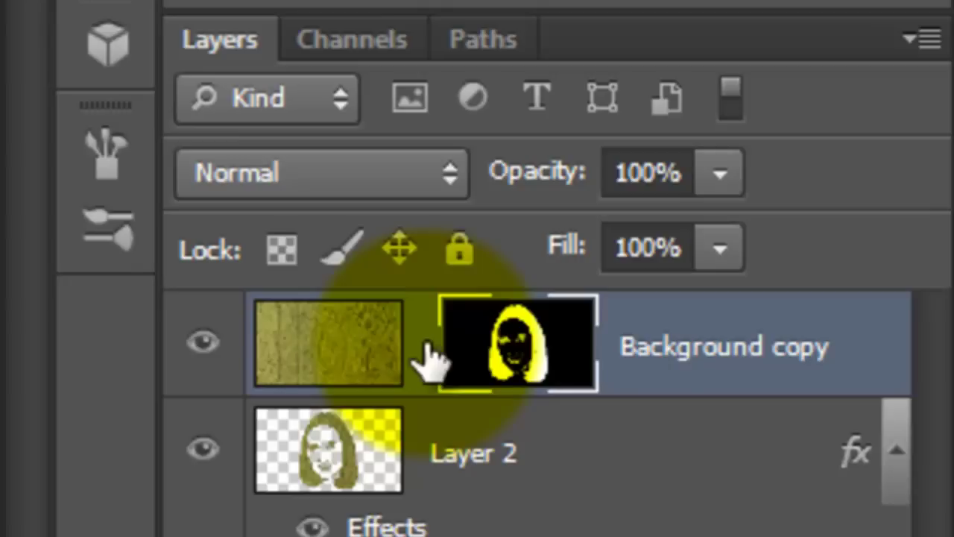
click(331, 351)
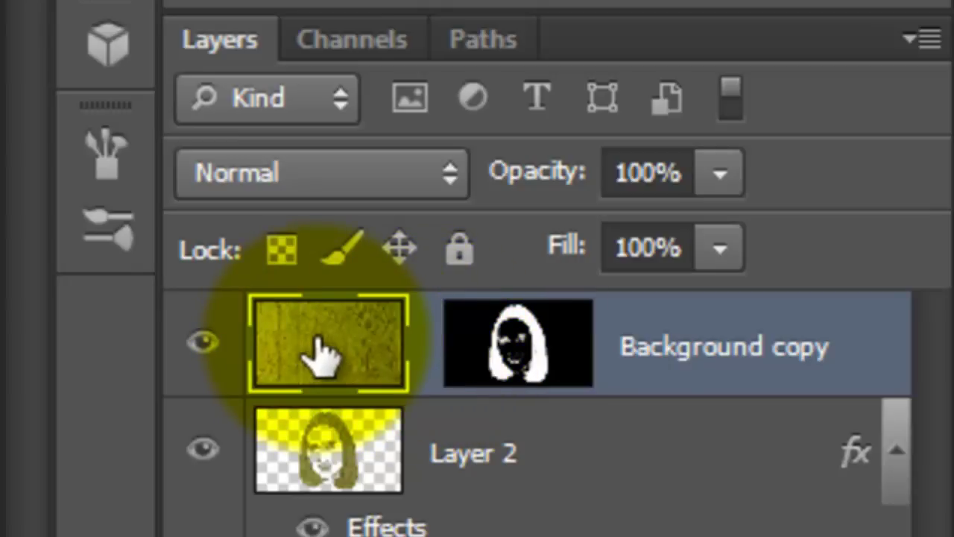
click(447, 175)
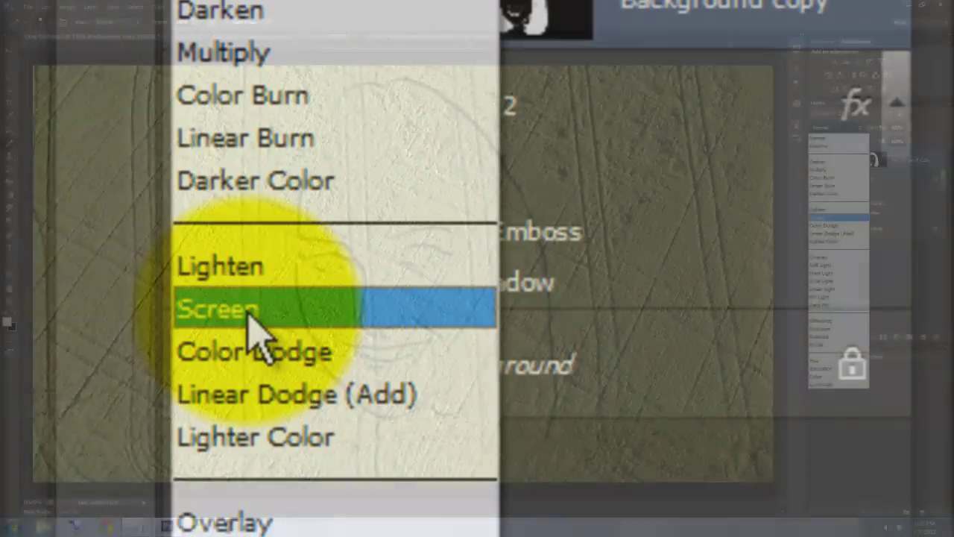
click(250, 311)
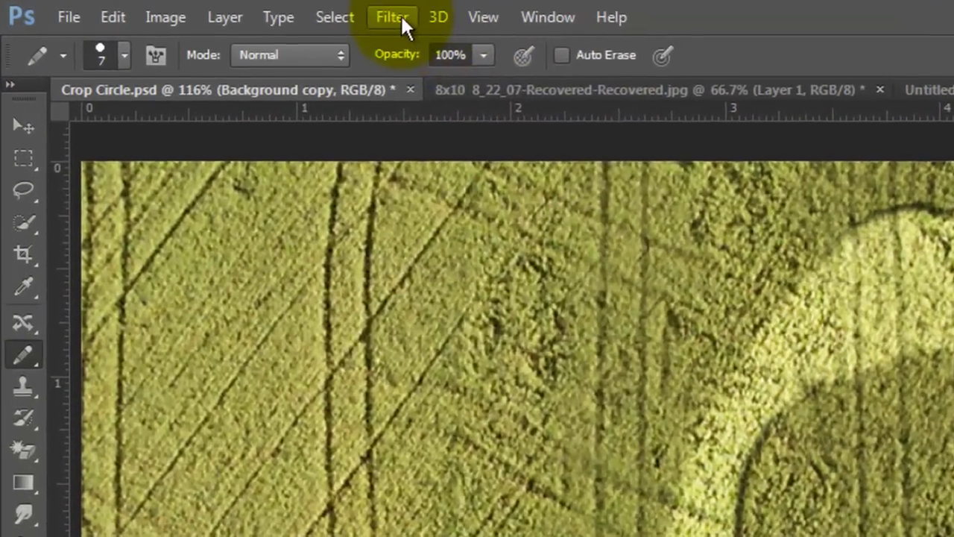
- Apply Filter > Distort > Twirl at a 999° angle to Background copy
click(158, 7)
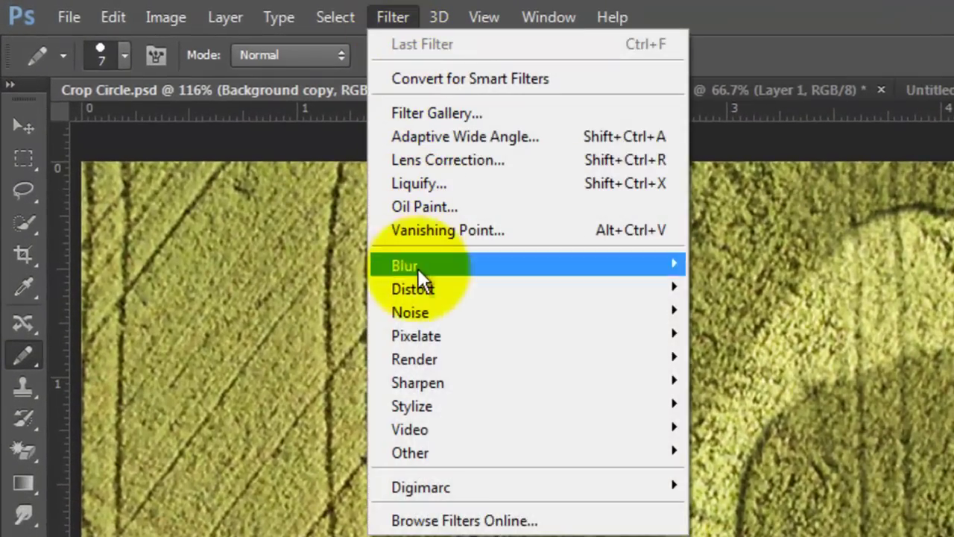
mouse_move(421, 284)
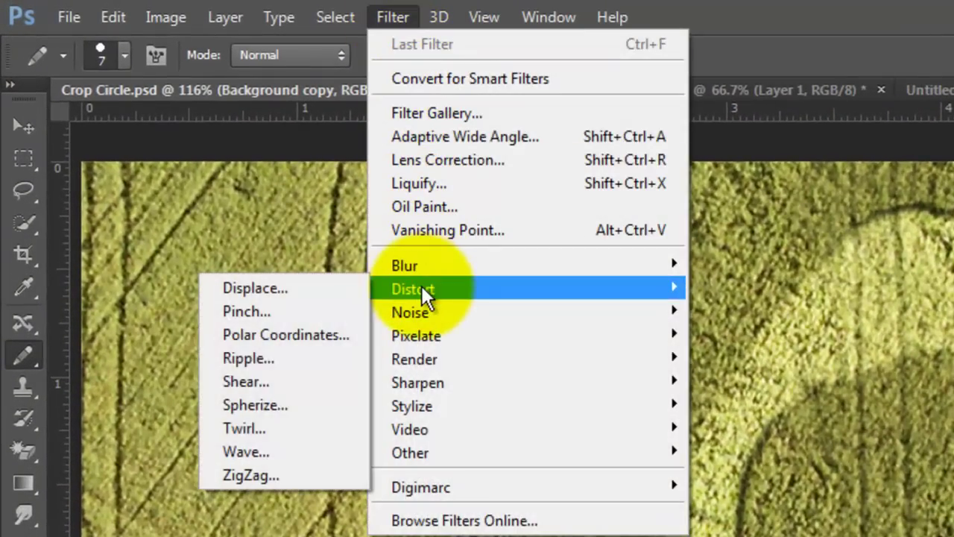
click(262, 421)
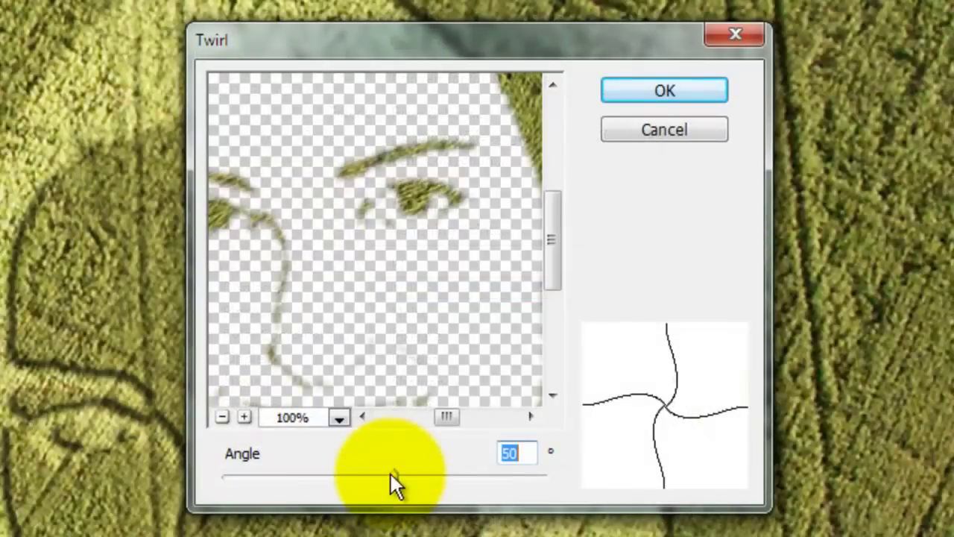
drag(393, 475, 563, 480)
click(684, 95)
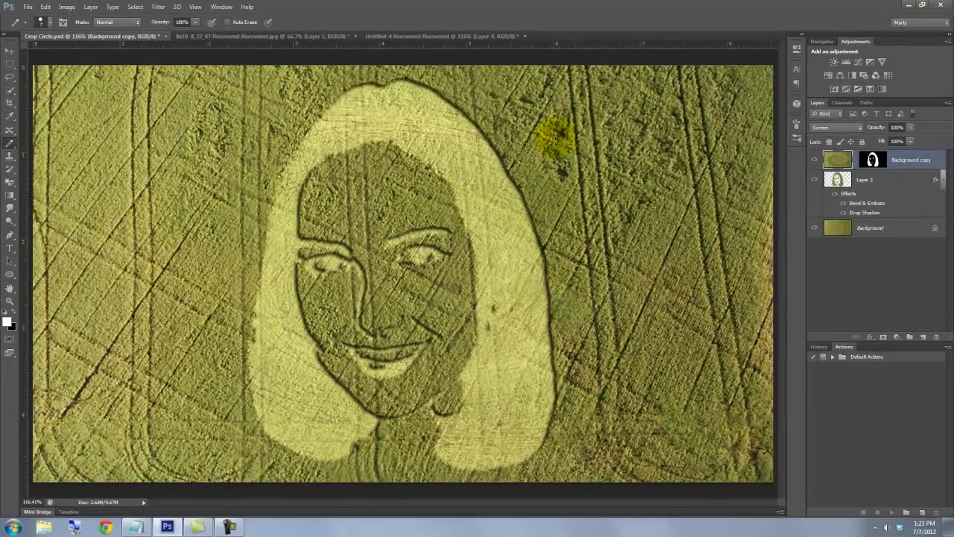
- Free-transform the twirled layer, dragging its right-middle handle toward the canvas edge
key(ctrl+t)
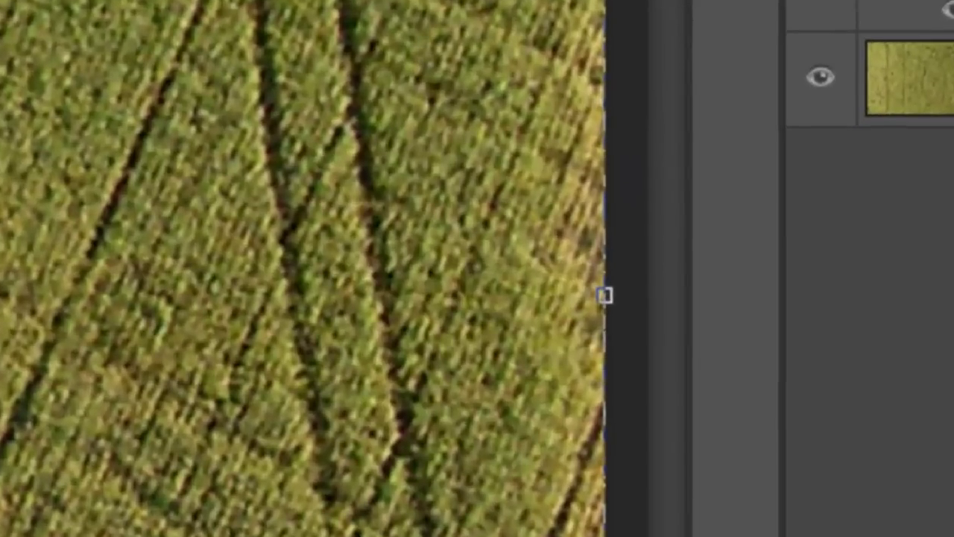
click(769, 273)
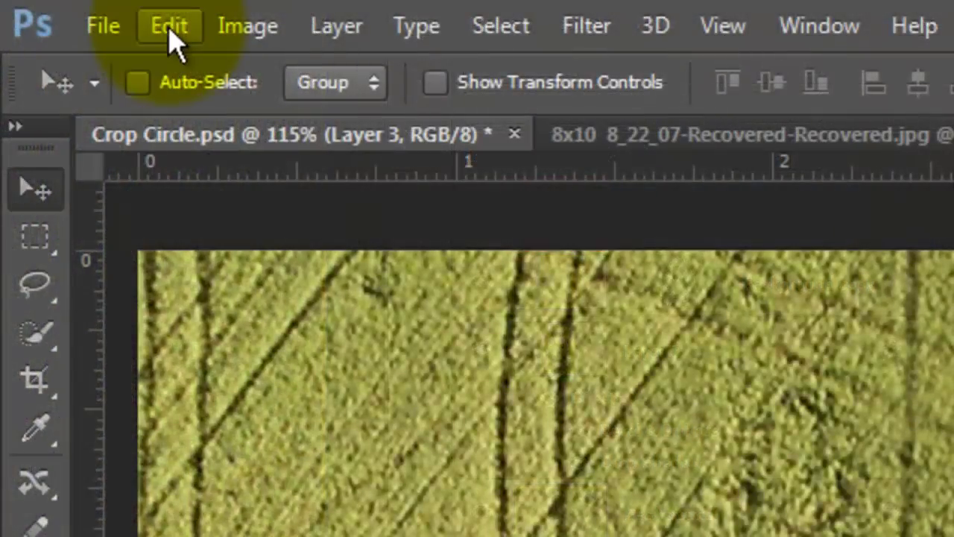
- Go to Edit > Transform to reach the Perspective command for Layer 3
click(170, 27)
mouse_move(175, 128)
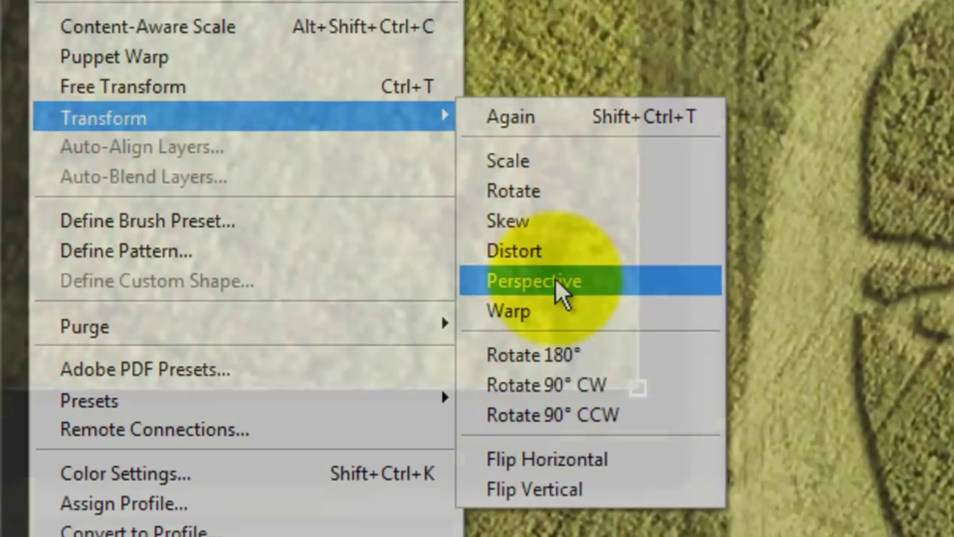